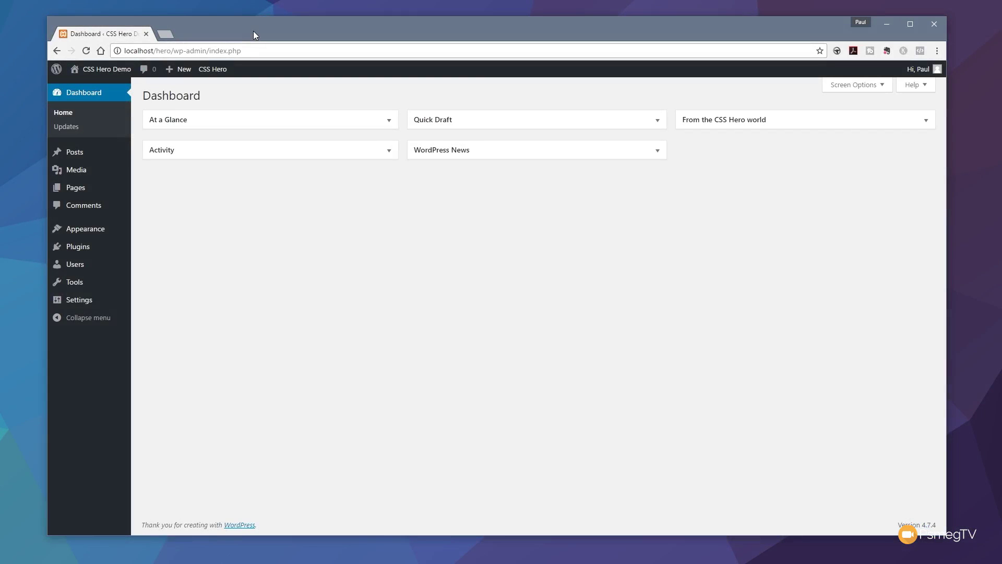
Step: Launch the CSS Hero editor from the WordPress admin bar on the CSS Hero Demo site
{"action": "left_click", "coordinate": [216, 73]}
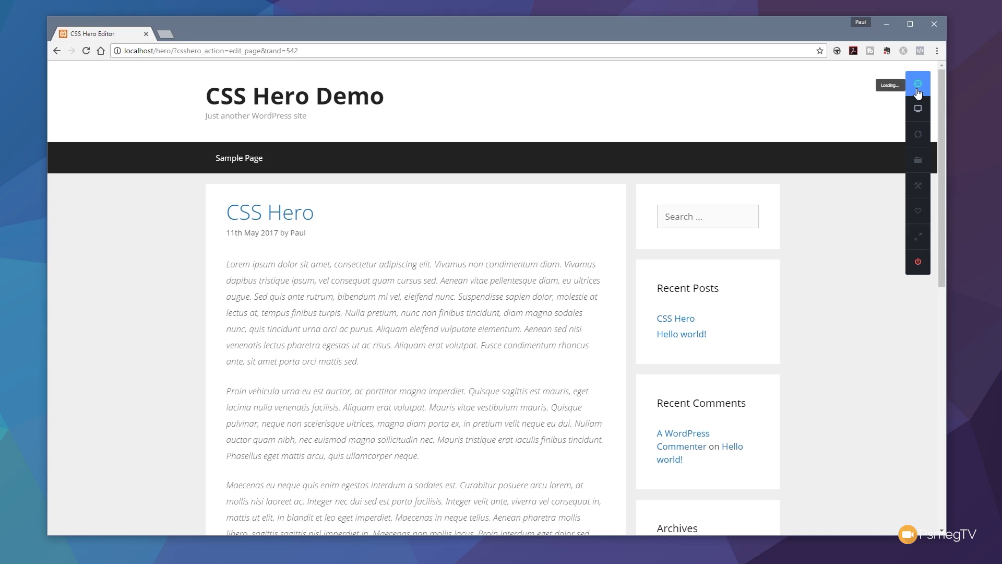
Step: Activate CSS Hero editing and select the first post's title to list its editable elements
{"action": "left_click", "coordinate": [918, 92]}
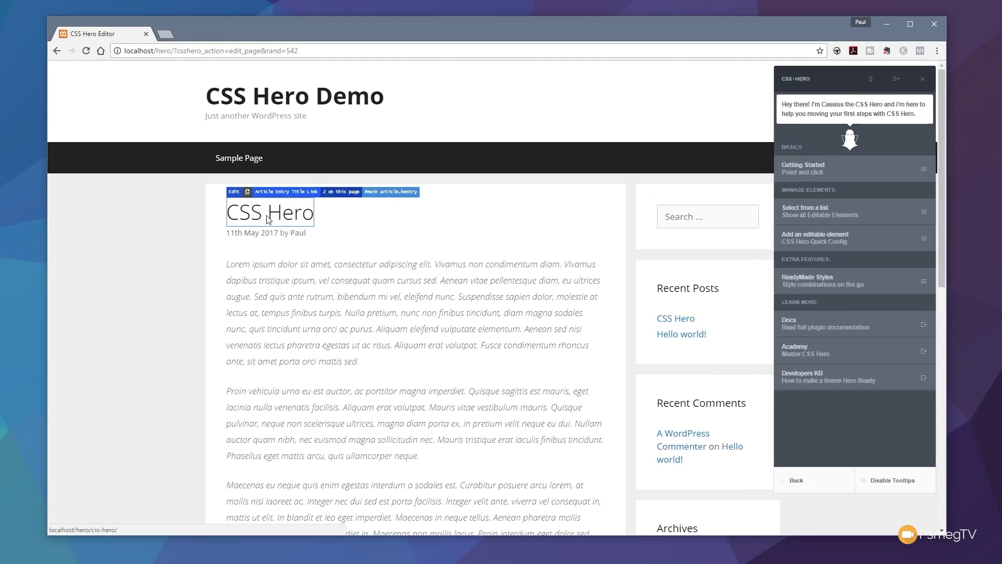
{"action": "left_click", "coordinate": [151, 189]}
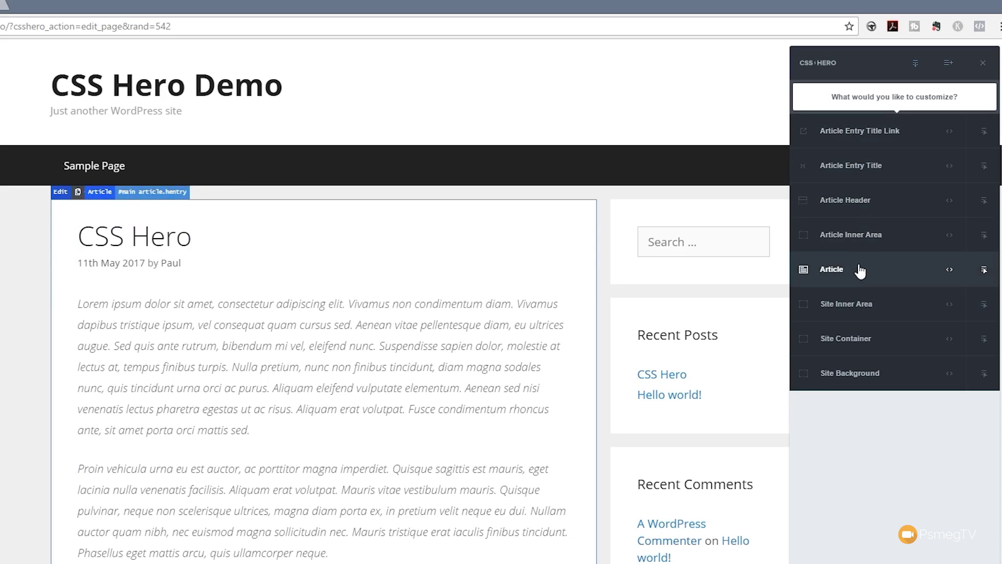
Step: Choose Article Entry Title Link from the element list to reveal its CSS properties
{"action": "mouse_move", "coordinate": [860, 271]}
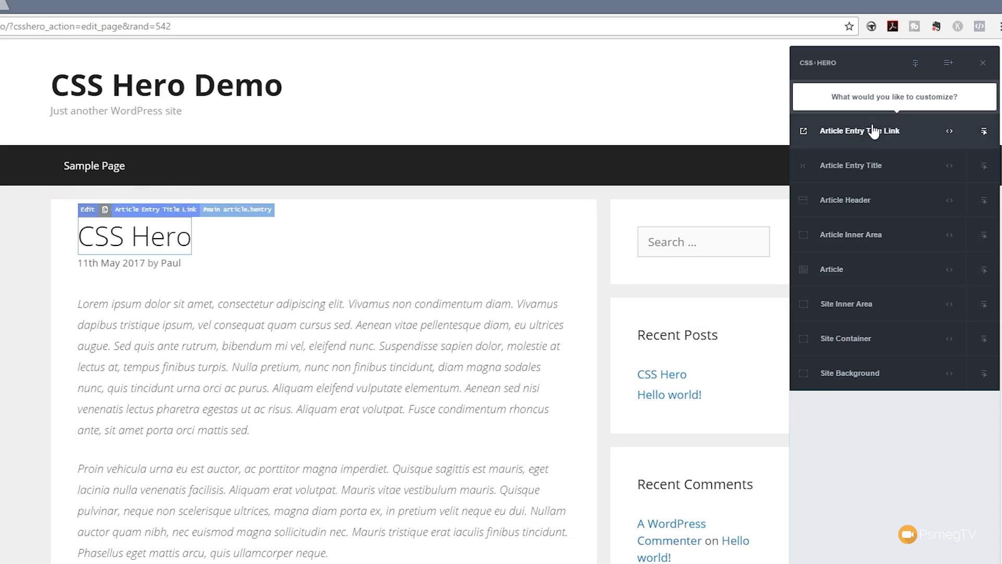
{"action": "mouse_move", "coordinate": [899, 140]}
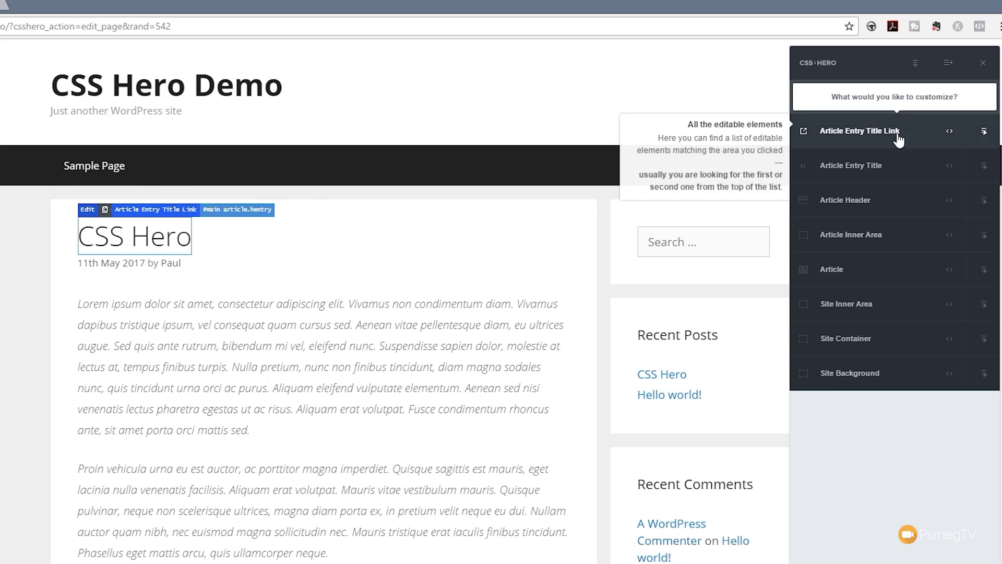
{"action": "left_click", "coordinate": [899, 137]}
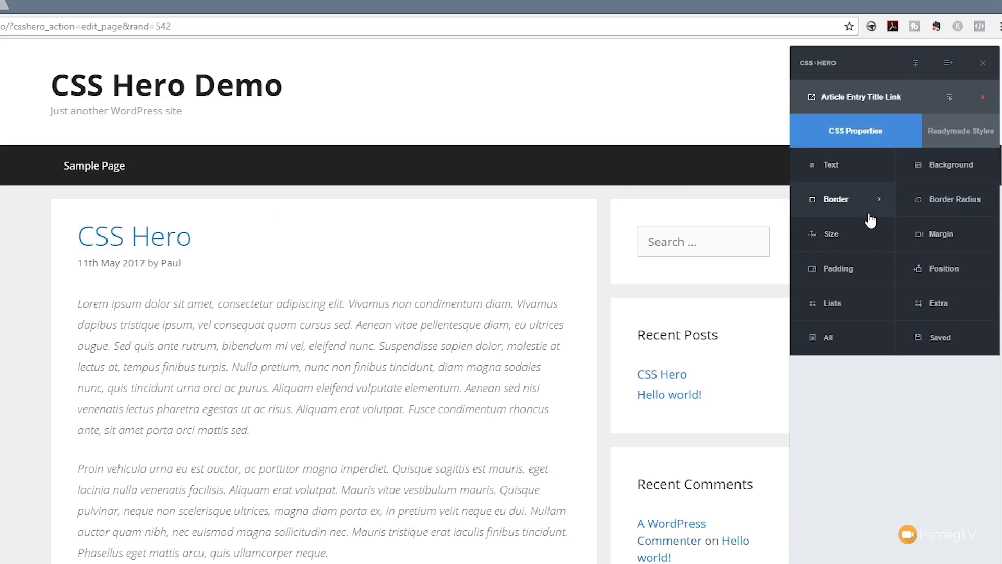
Step: Set the Article Entry Title Link font size to 44px in its Text properties
{"action": "left_click", "coordinate": [841, 166]}
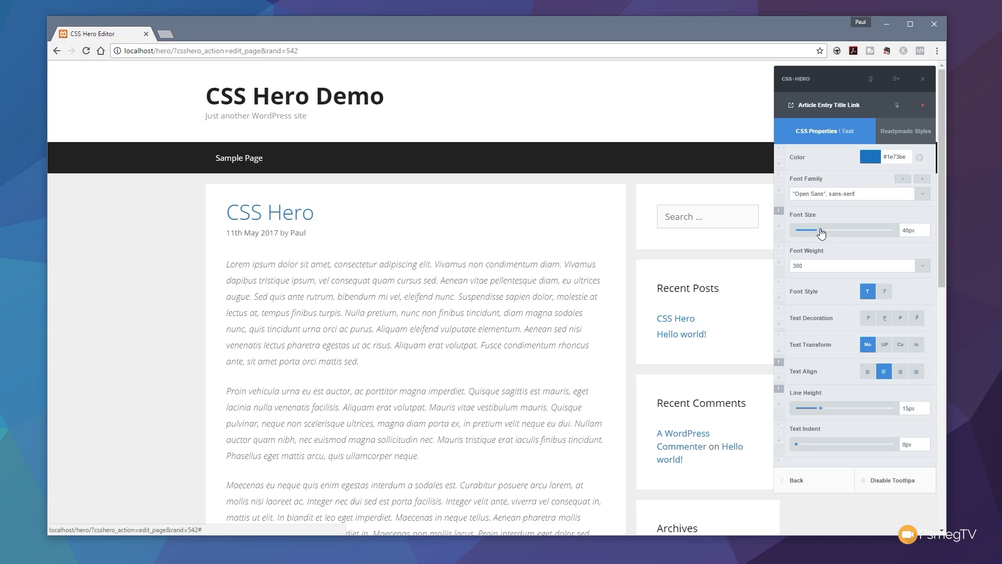
{"action": "left_click_drag", "start_coordinate": [821, 236], "coordinate": [833, 233]}
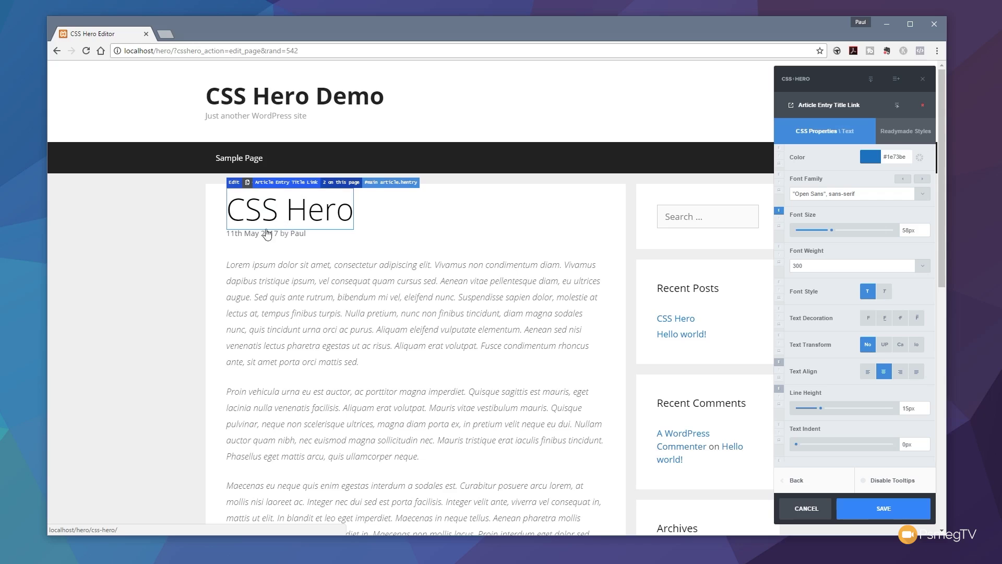
{"action": "scroll", "coordinate": [198, 268], "scroll_direction": "down", "scroll_amount": 5}
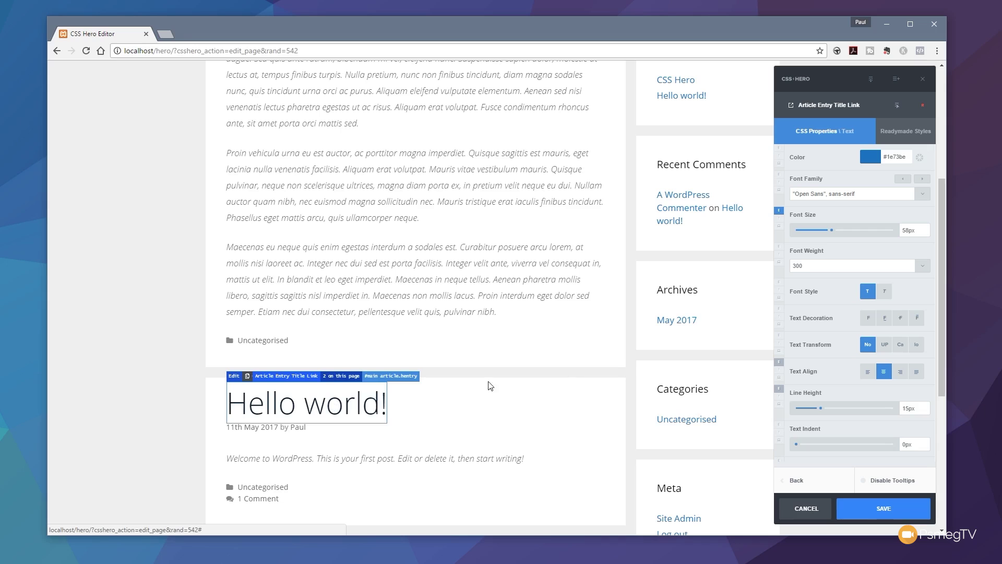
{"action": "scroll", "coordinate": [330, 308], "scroll_direction": "up", "scroll_amount": 5}
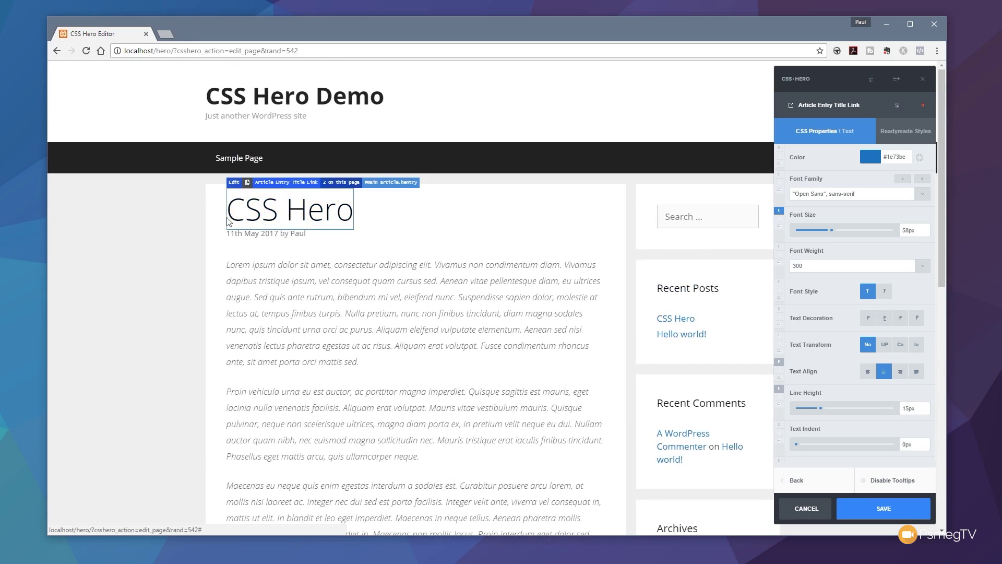
{"action": "scroll", "coordinate": [418, 279], "scroll_direction": "down", "scroll_amount": 5}
{"action": "scroll", "coordinate": [417, 279], "scroll_direction": "down", "scroll_amount": 2}
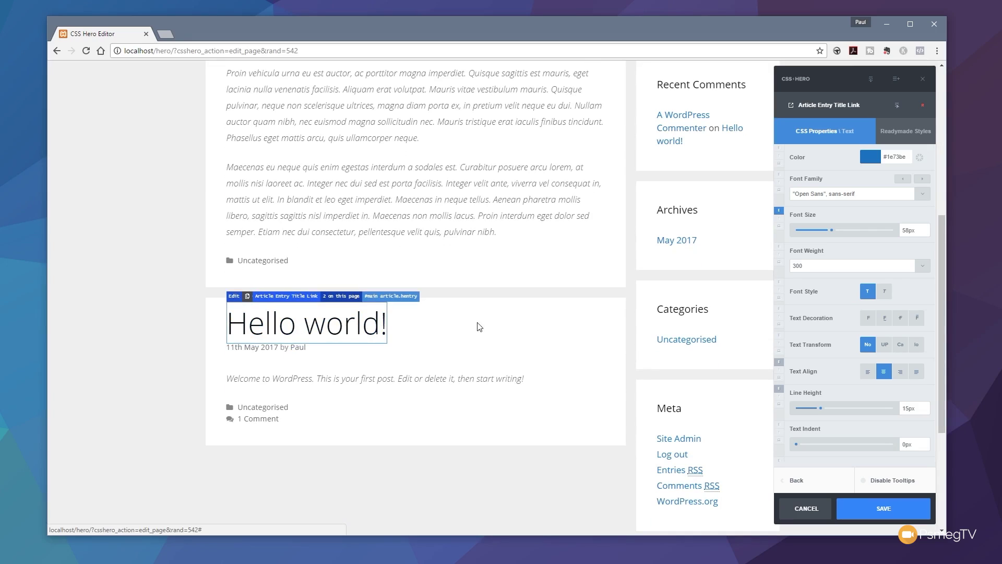
{"action": "left_click_drag", "start_coordinate": [834, 234], "coordinate": [825, 233]}
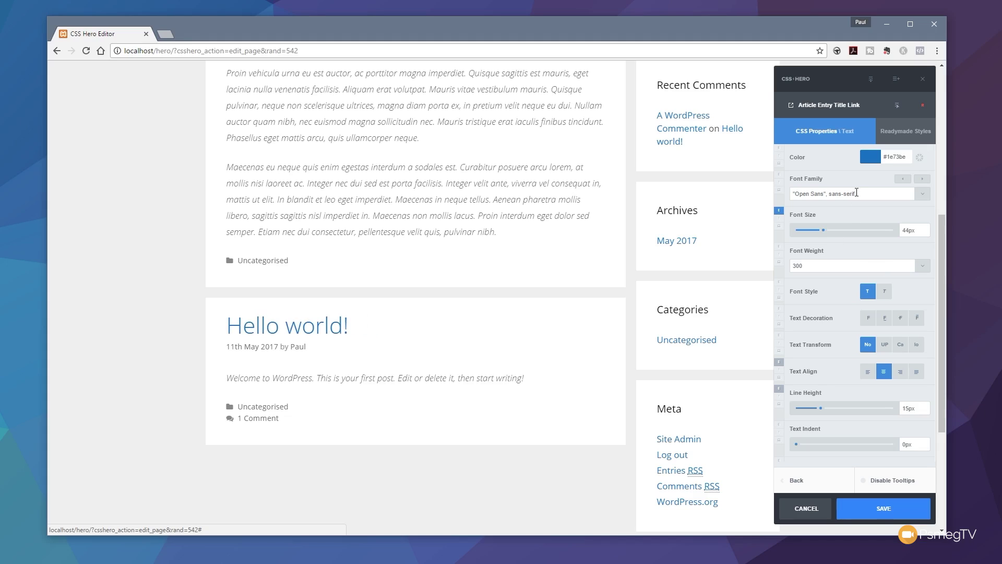
Step: Change the title link's text colour to #22189a
{"action": "left_click", "coordinate": [870, 157]}
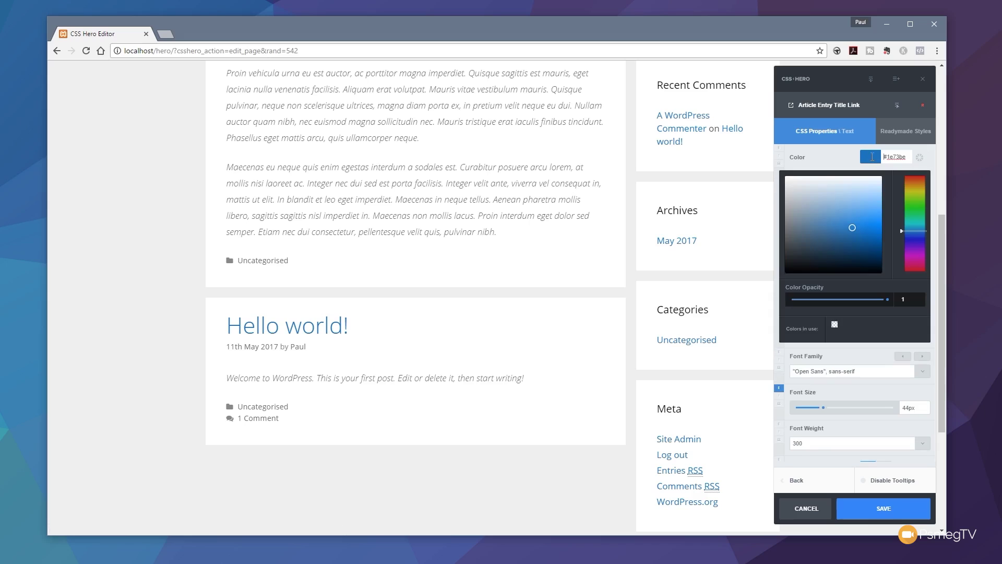
{"action": "left_click_drag", "start_coordinate": [916, 224], "coordinate": [916, 240]}
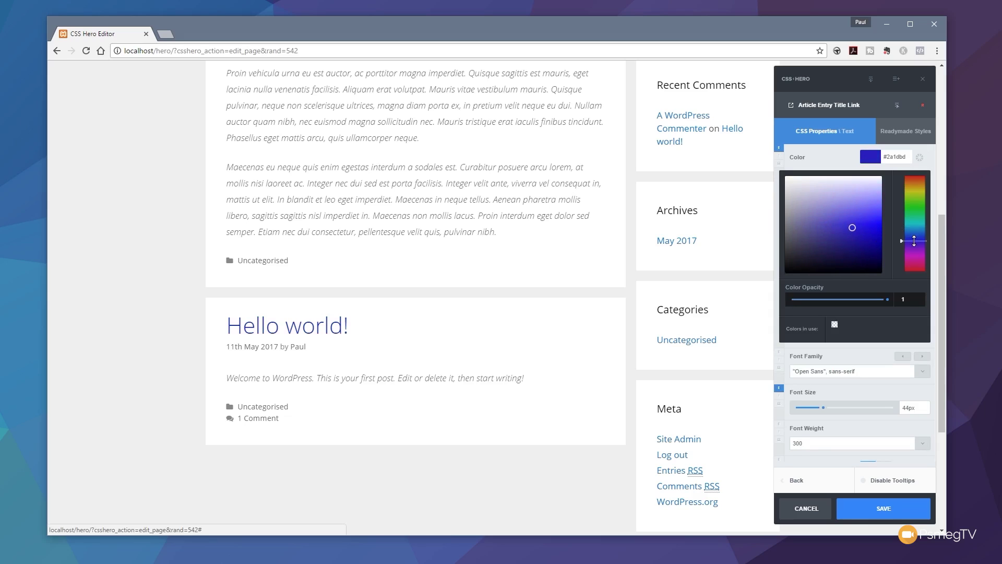
{"action": "left_click_drag", "start_coordinate": [850, 228], "coordinate": [852, 235]}
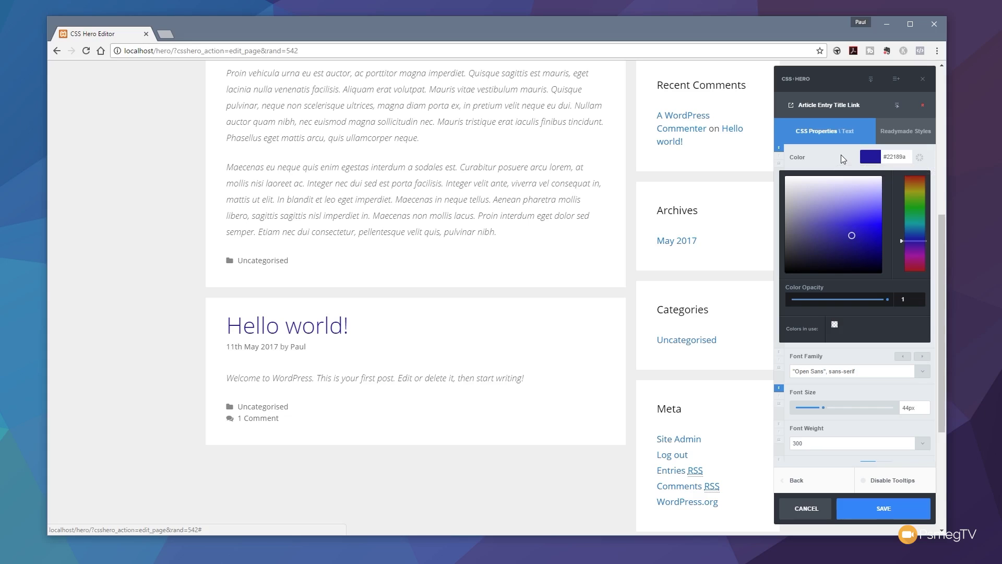
{"action": "left_click", "coordinate": [854, 344]}
{"action": "left_click", "coordinate": [888, 157]}
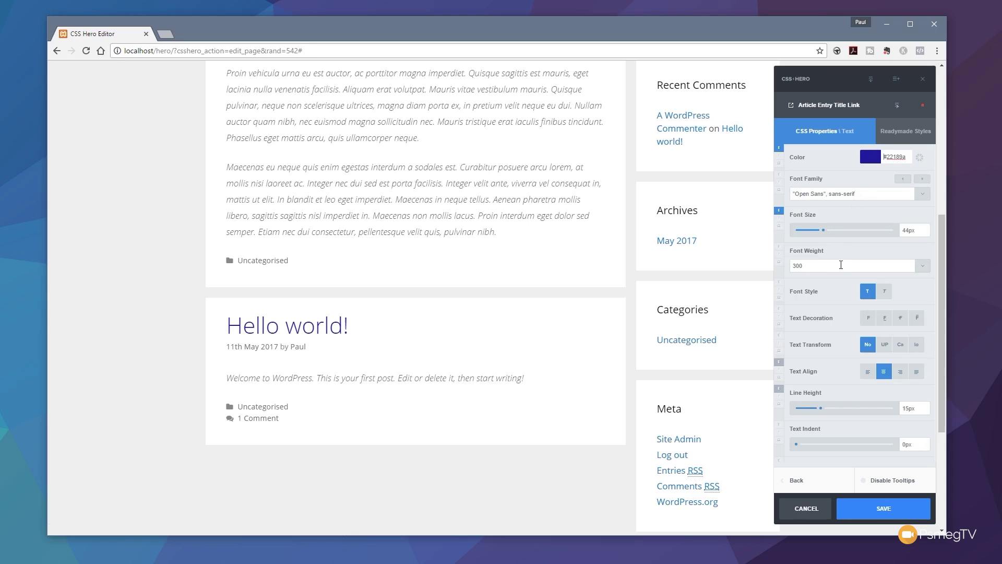
Step: Set the title link's font weight to Normal, leaving !important off for weight and size
{"action": "left_click", "coordinate": [921, 267]}
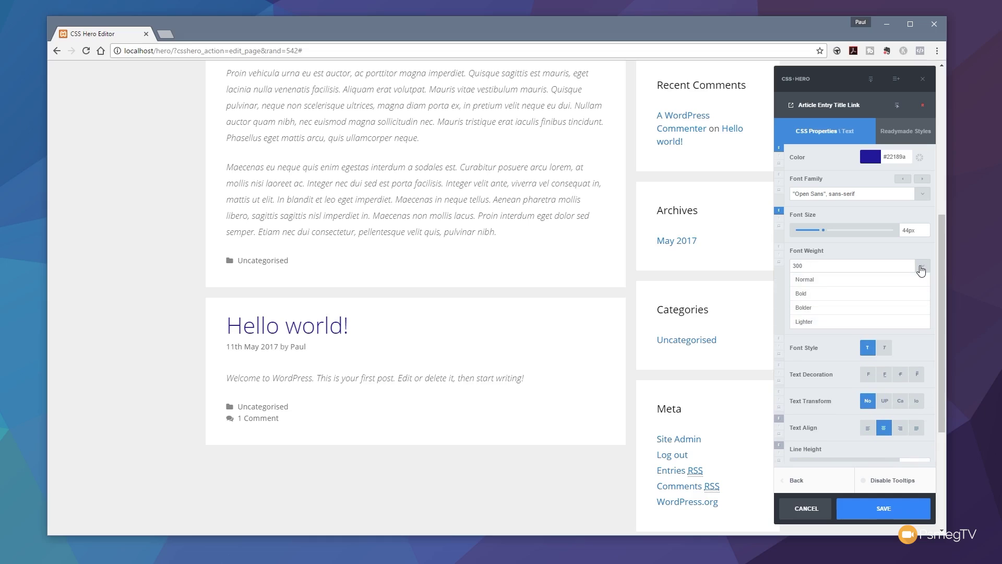
{"action": "left_click", "coordinate": [817, 321]}
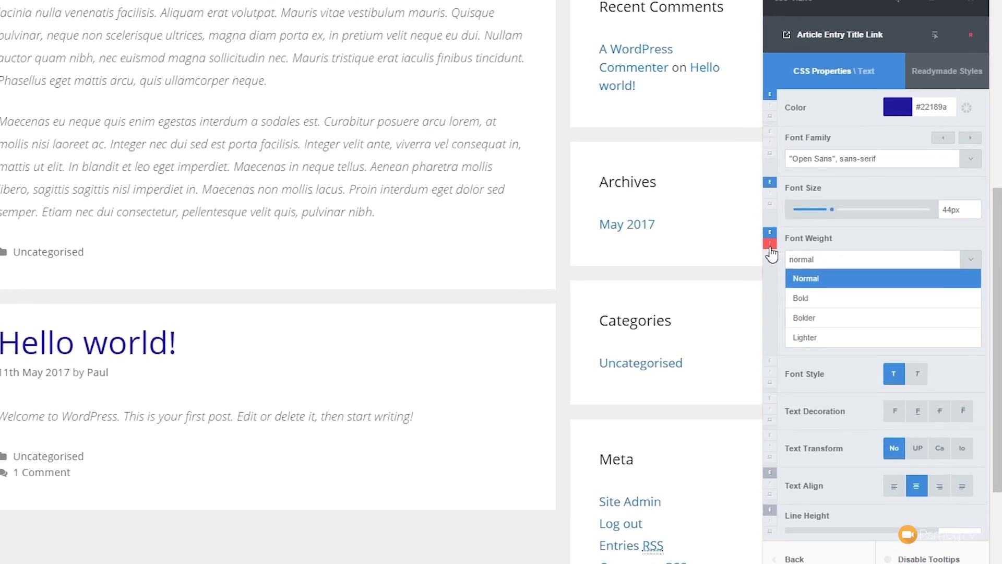
{"action": "mouse_move", "coordinate": [771, 250]}
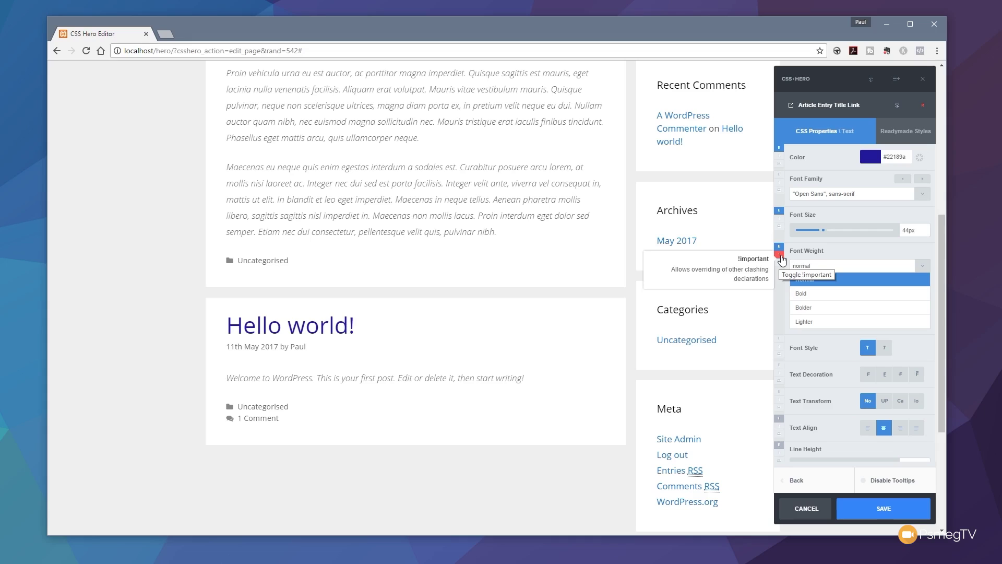
{"action": "left_click", "coordinate": [780, 254]}
{"action": "left_click", "coordinate": [779, 218]}
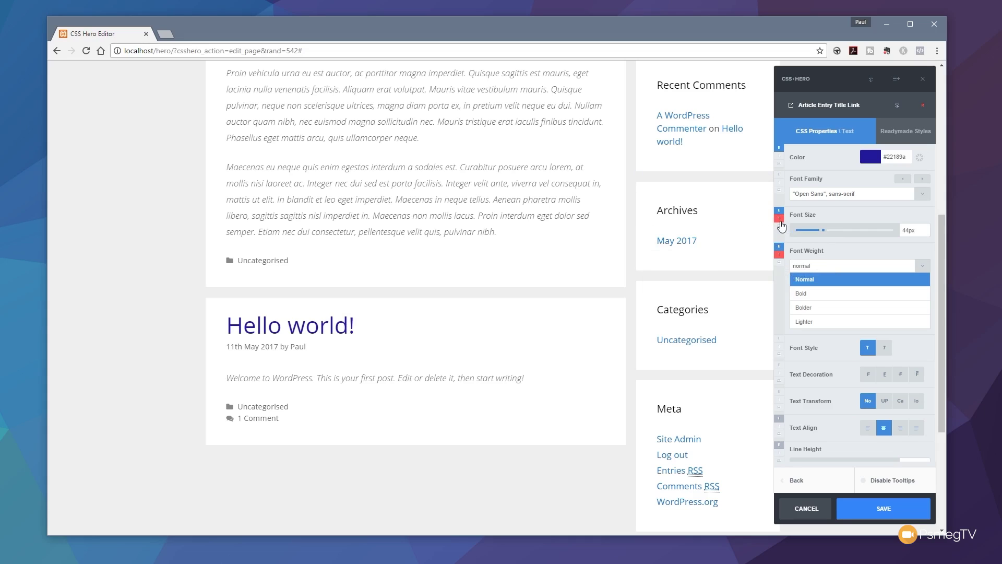
{"action": "left_click", "coordinate": [780, 220]}
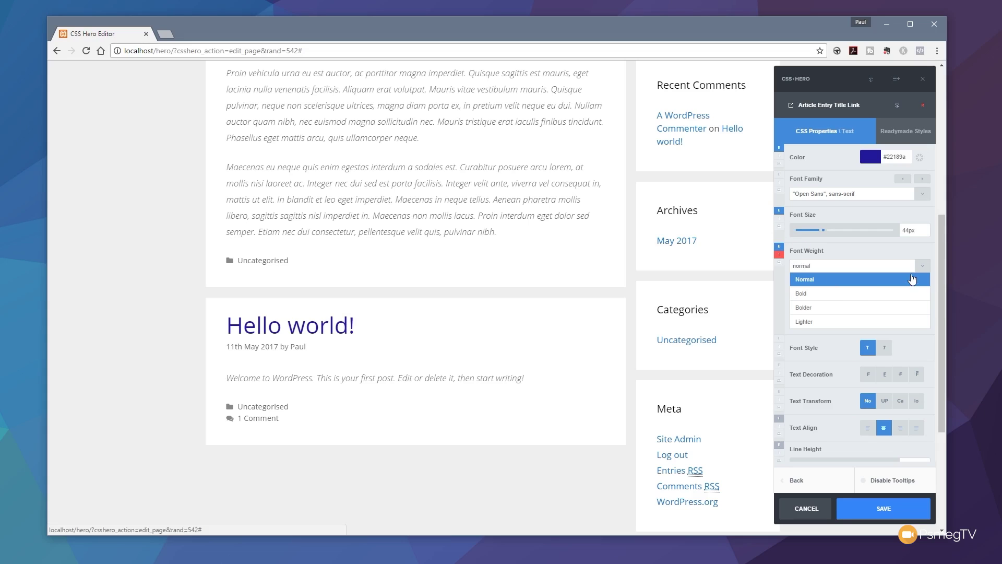
{"action": "left_click", "coordinate": [780, 254]}
{"action": "left_click", "coordinate": [857, 279]}
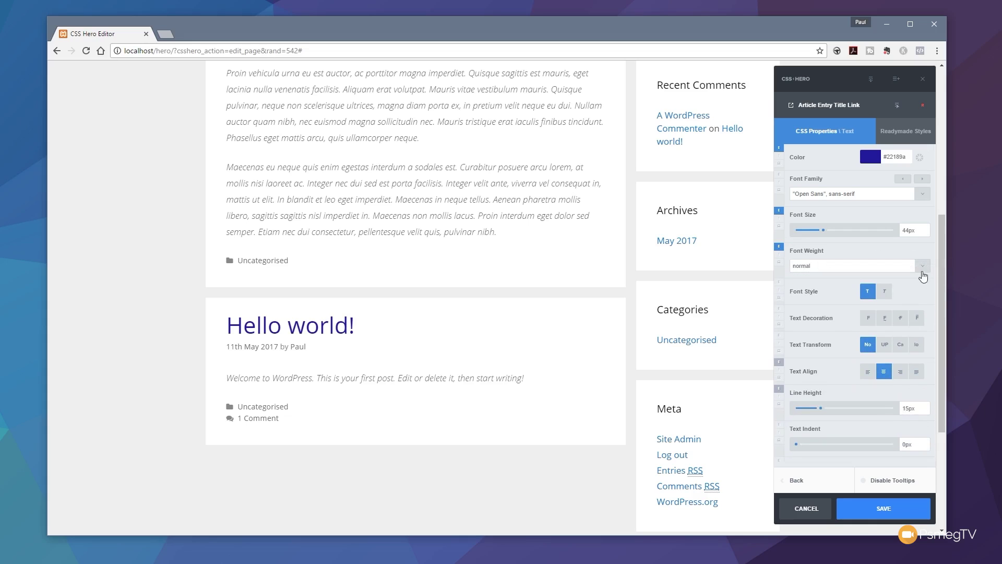
Step: Set the title link's line height to 18px
{"action": "scroll", "coordinate": [834, 386], "scroll_direction": "down", "scroll_amount": 1}
{"action": "scroll", "coordinate": [833, 368], "scroll_direction": "down", "scroll_amount": 2}
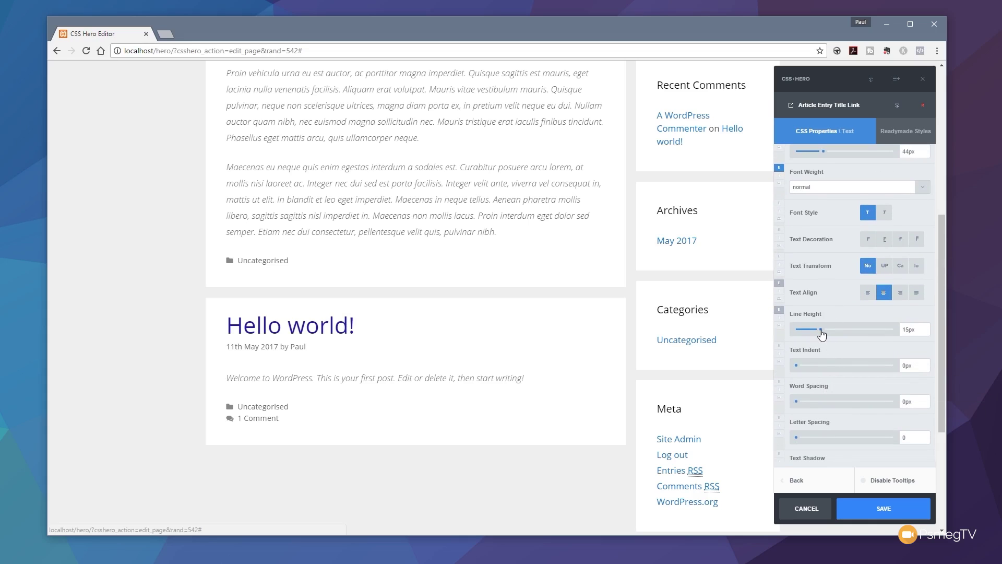
{"action": "mouse_move", "coordinate": [822, 329]}
{"action": "left_mouse_down"}
{"action": "mouse_move", "coordinate": [840, 330]}
{"action": "mouse_move", "coordinate": [823, 331]}
{"action": "left_mouse_up"}
{"action": "scroll", "coordinate": [464, 303], "scroll_direction": "up", "scroll_amount": 5}
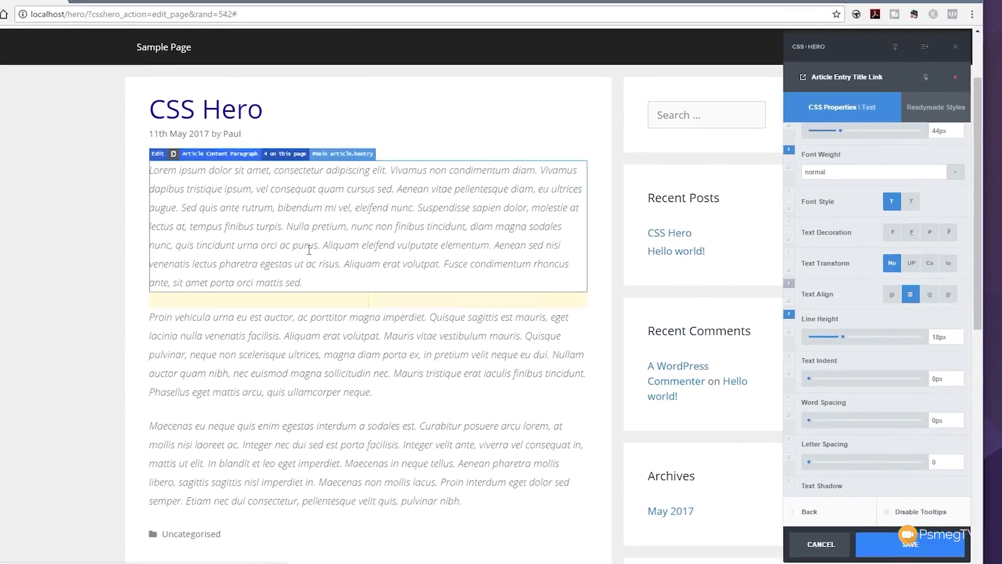
Step: Reduce the Article Content Paragraph font size to 15px
{"action": "left_click", "coordinate": [367, 254]}
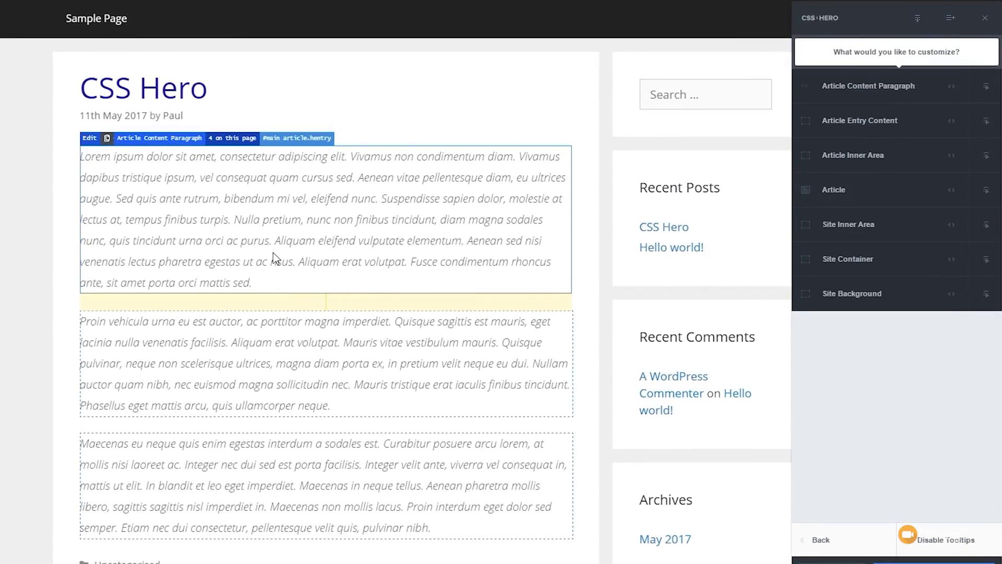
{"action": "left_click", "coordinate": [850, 93]}
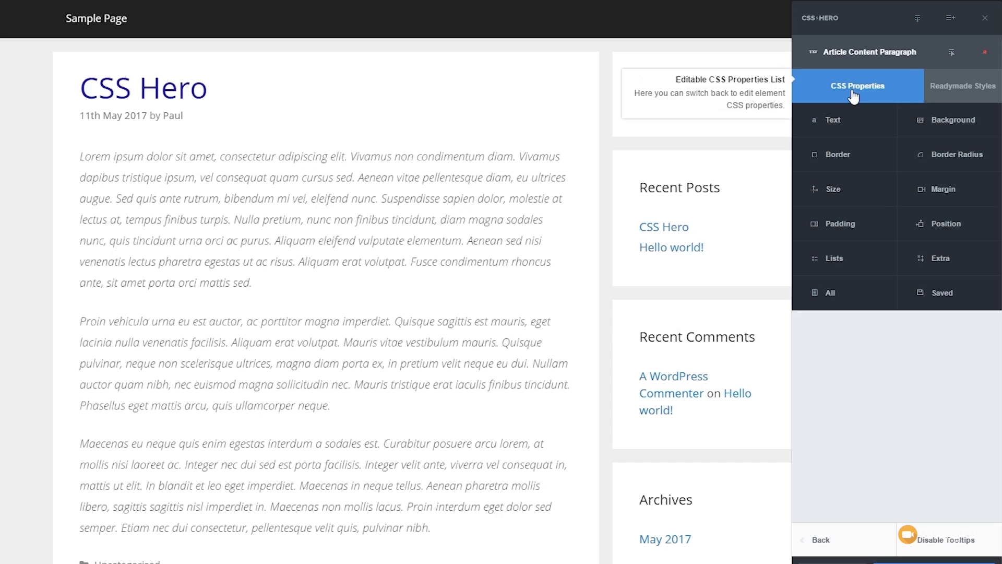
{"action": "left_click", "coordinate": [845, 122]}
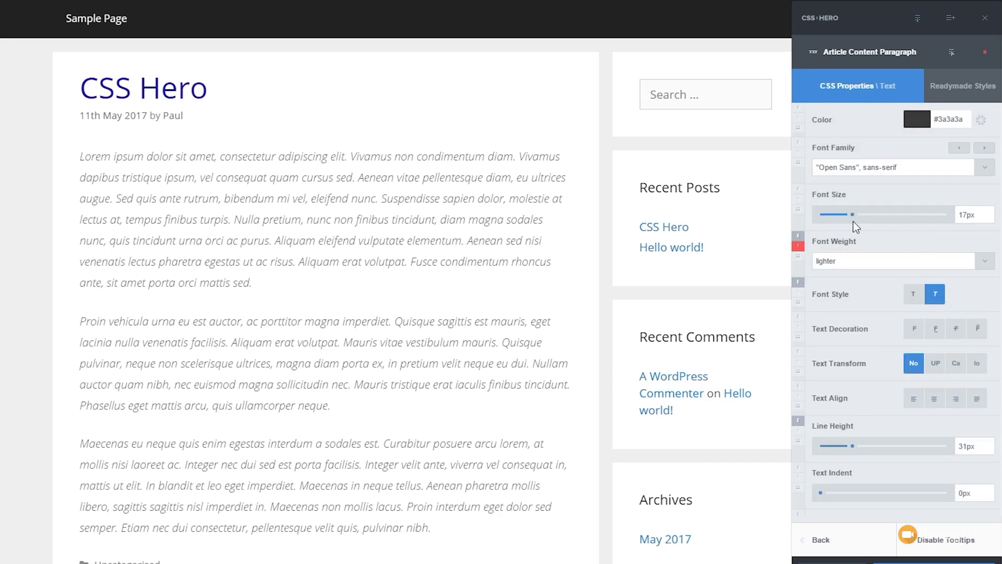
{"action": "left_click_drag", "start_coordinate": [855, 214], "coordinate": [848, 218]}
Step: Try underline, uppercase and centre alignment on paragraphs, then revert to plain, normal-case, left-aligned text
{"action": "left_click", "coordinate": [932, 332]}
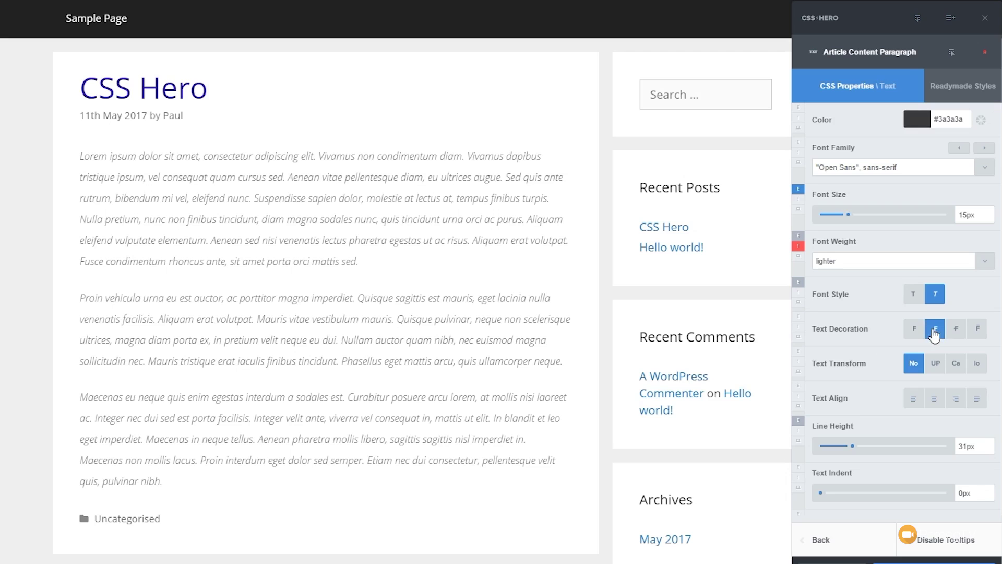
{"action": "left_click", "coordinate": [935, 364]}
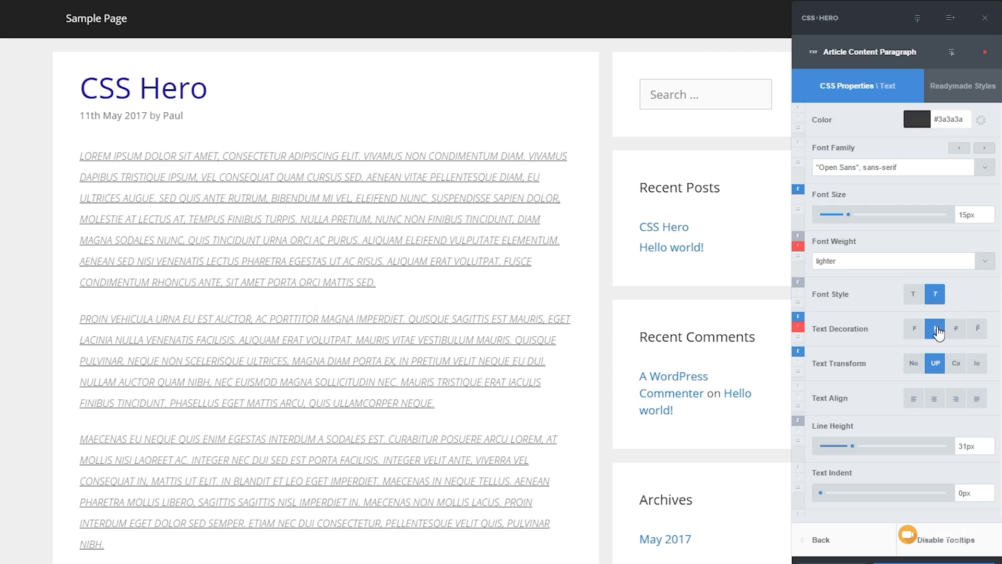
{"action": "left_click", "coordinate": [914, 329]}
{"action": "left_click", "coordinate": [914, 363]}
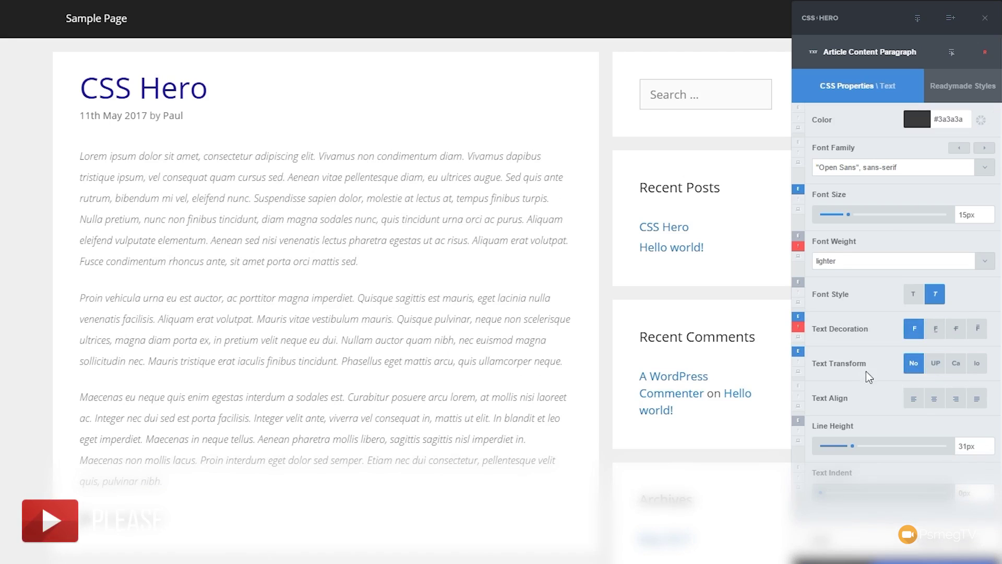
{"action": "left_click", "coordinate": [934, 404]}
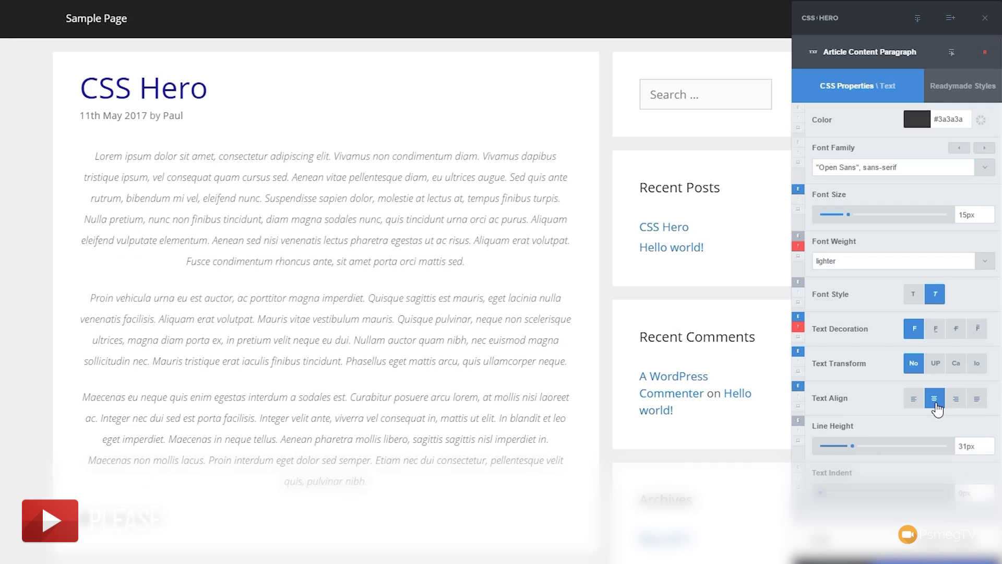
{"action": "left_click", "coordinate": [914, 398]}
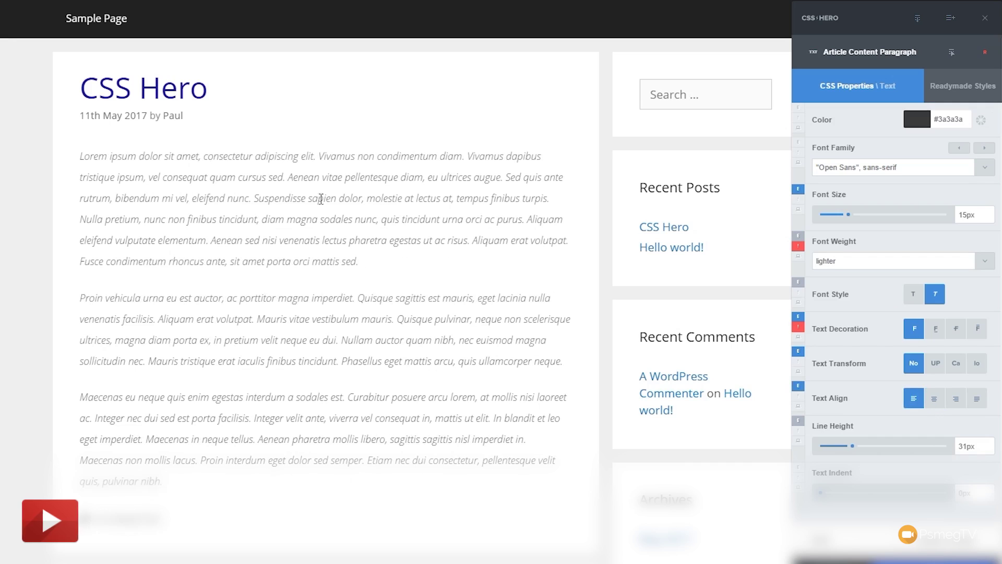
{"action": "left_click", "coordinate": [134, 94]}
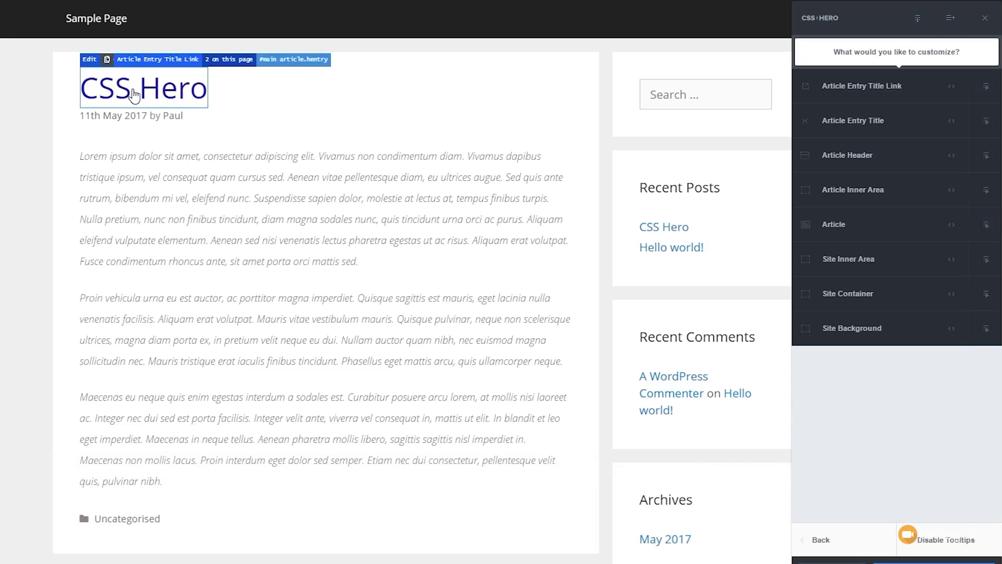
Step: Set the Article Entry Title Link text alignment to centre
{"action": "left_click", "coordinate": [851, 91]}
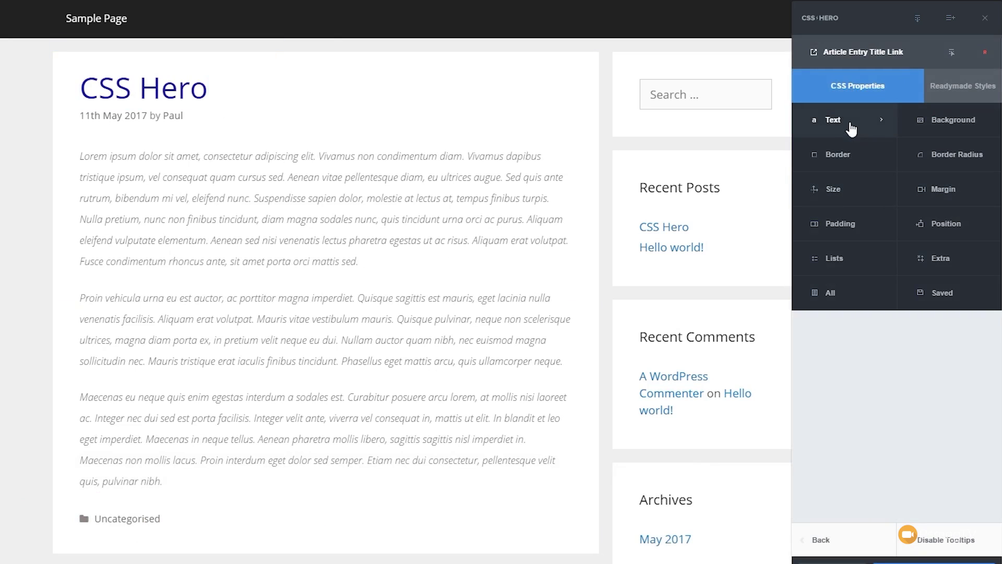
{"action": "left_click", "coordinate": [851, 123]}
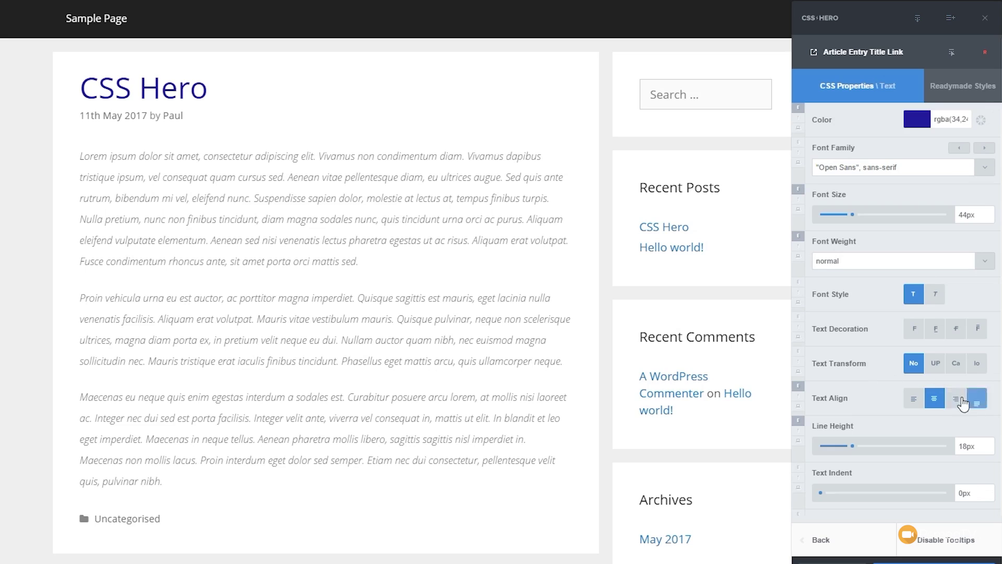
{"action": "left_click", "coordinate": [938, 401]}
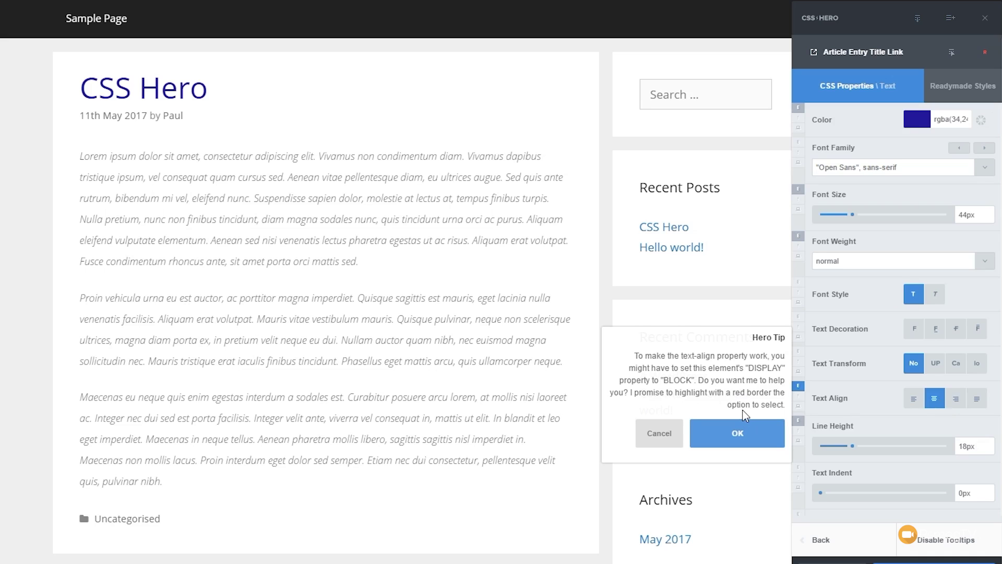
Step: Accept the Hero Tip to set the title's display to Block, then select the guitar photo
{"action": "left_click", "coordinate": [736, 433]}
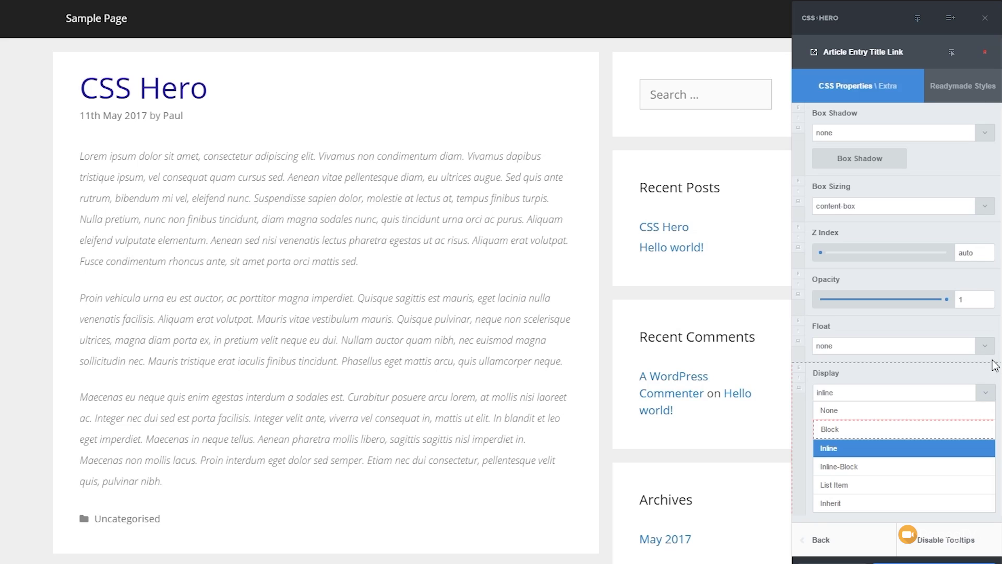
{"action": "left_click", "coordinate": [858, 434]}
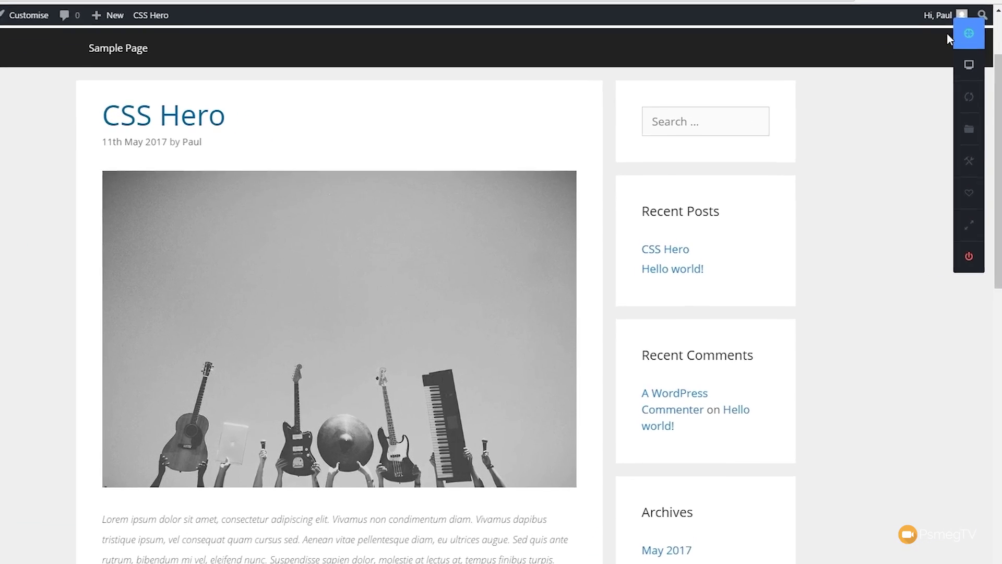
{"action": "left_click", "coordinate": [978, 31]}
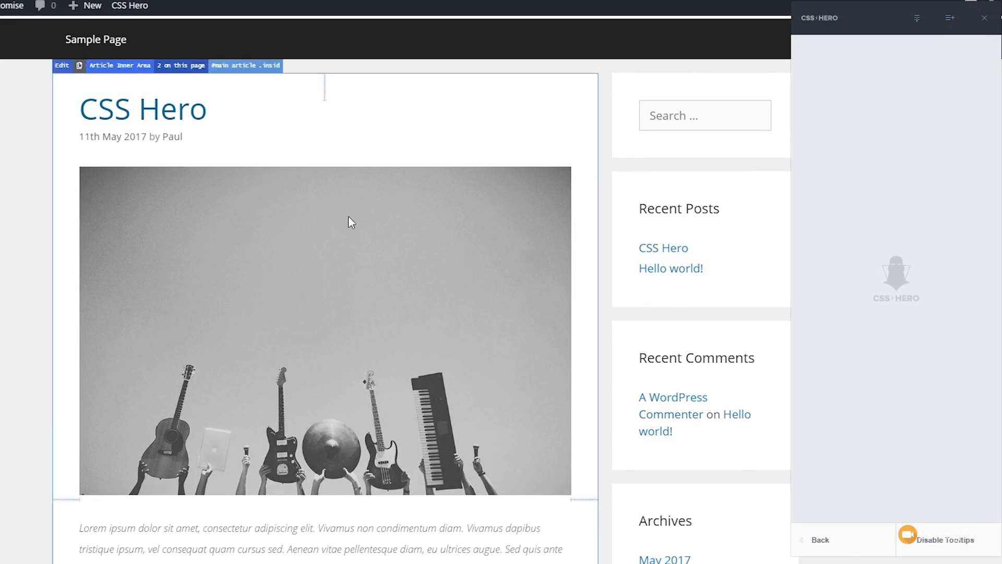
{"action": "left_click", "coordinate": [289, 301]}
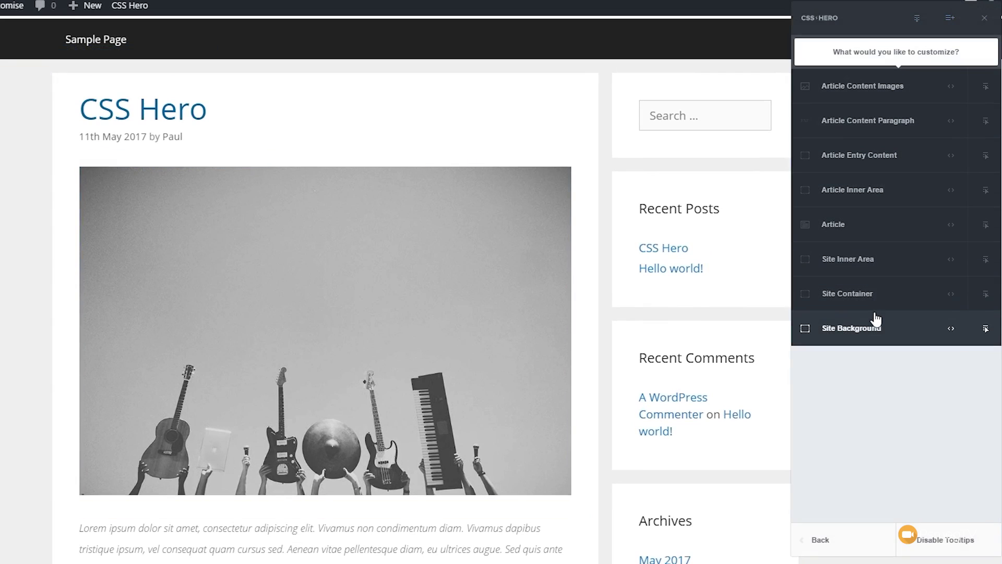
Step: Give Article Content Images an 8px dashed #3a3a3a border
{"action": "mouse_move", "coordinate": [877, 319]}
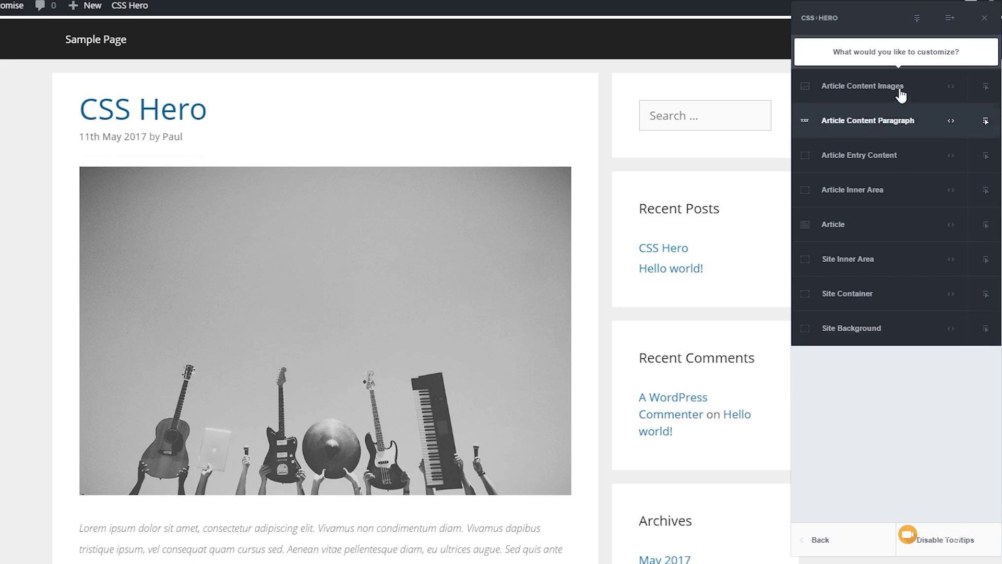
{"action": "left_click", "coordinate": [881, 87]}
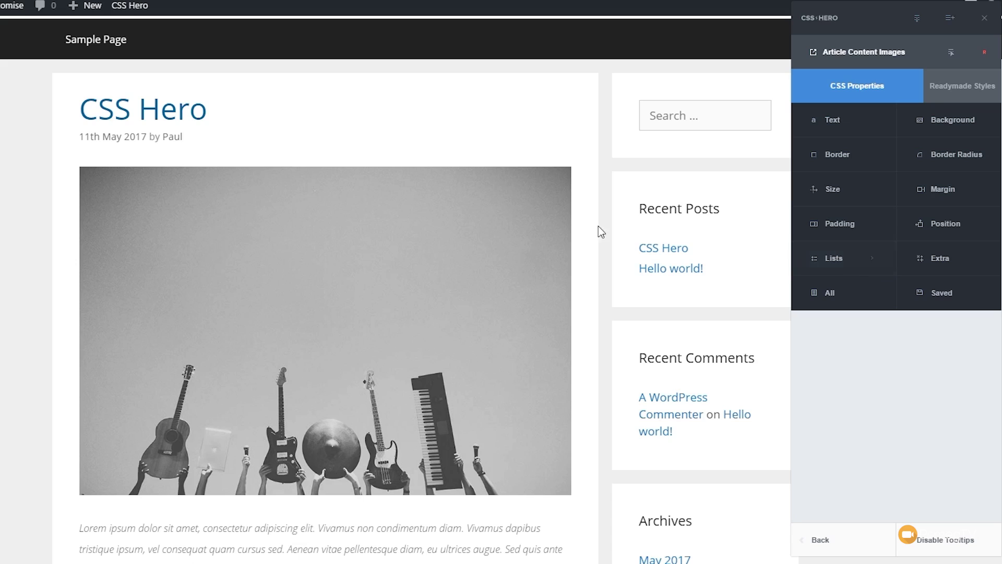
{"action": "left_click", "coordinate": [488, 233]}
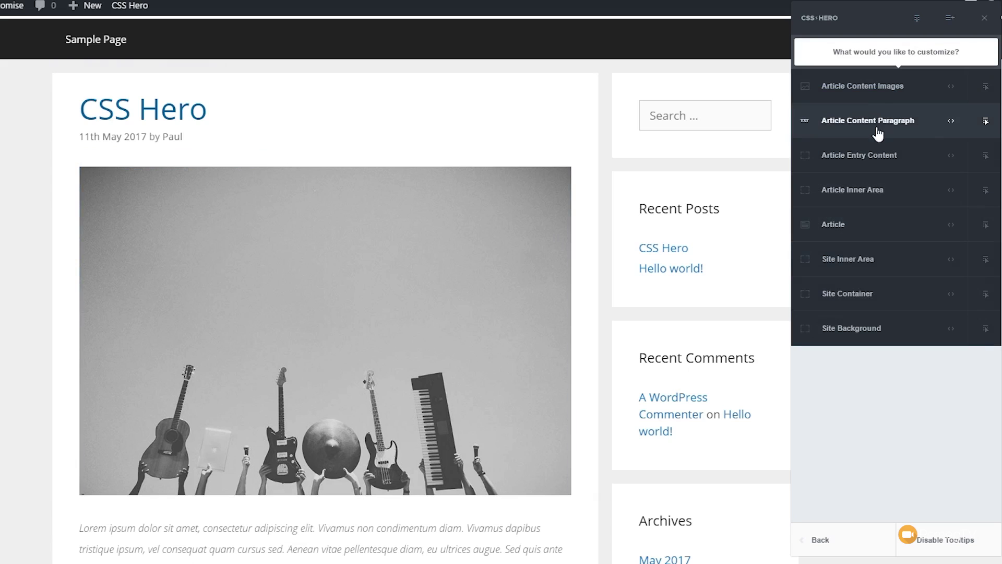
{"action": "left_click", "coordinate": [888, 86]}
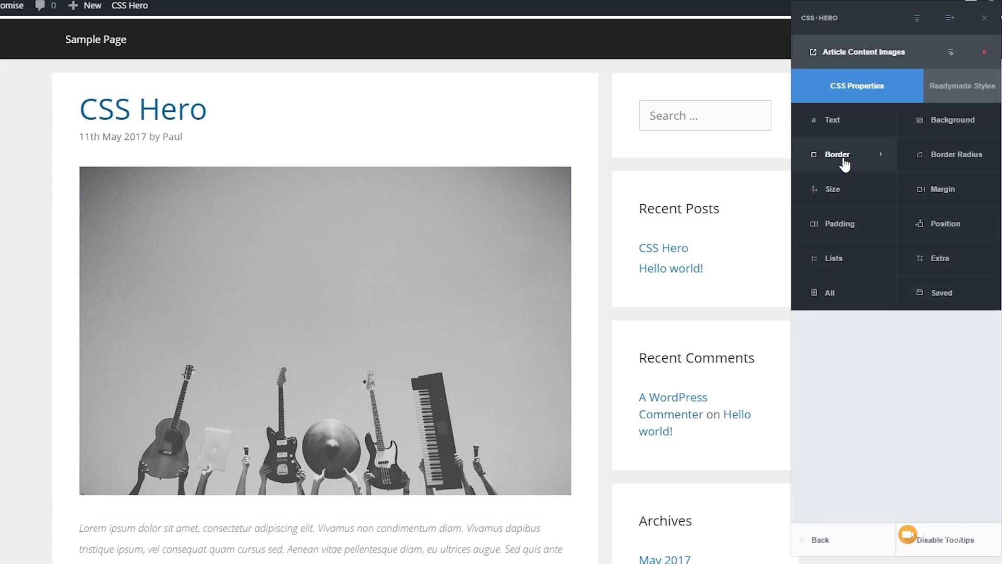
{"action": "left_click", "coordinate": [843, 160]}
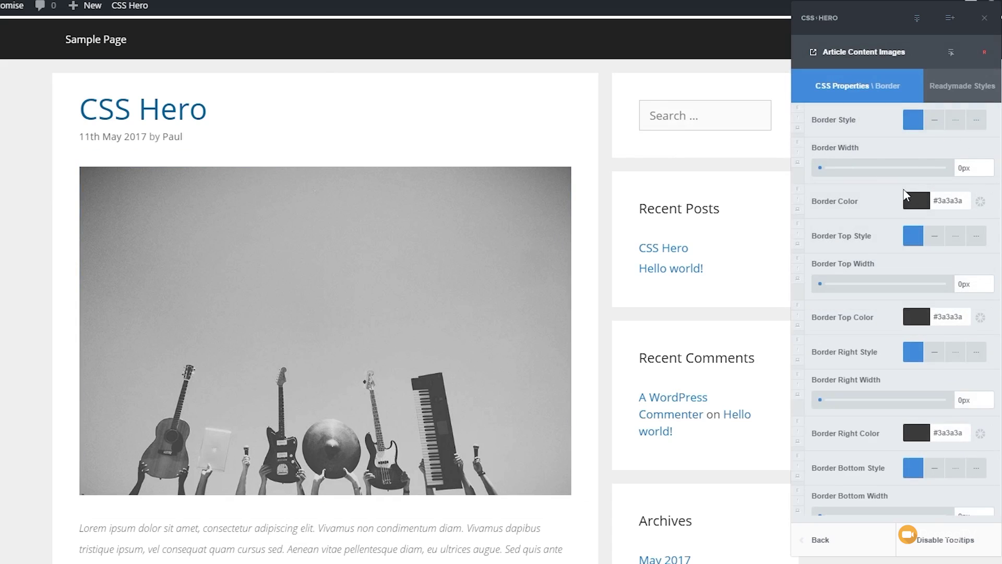
{"action": "left_click_drag", "start_coordinate": [824, 177], "coordinate": [841, 178]}
{"action": "left_click", "coordinate": [956, 123]}
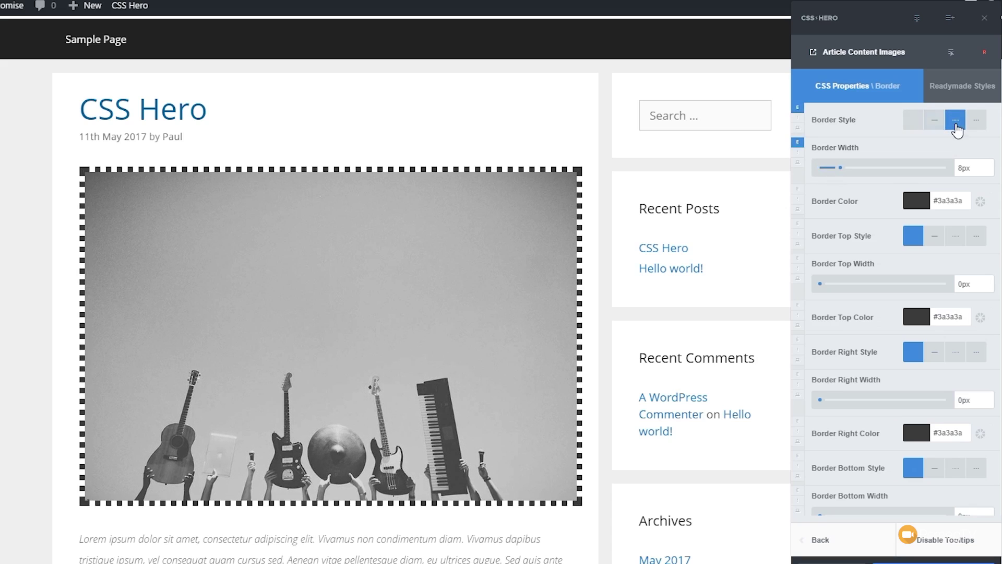
{"action": "left_click", "coordinate": [976, 121]}
{"action": "left_click", "coordinate": [914, 121]}
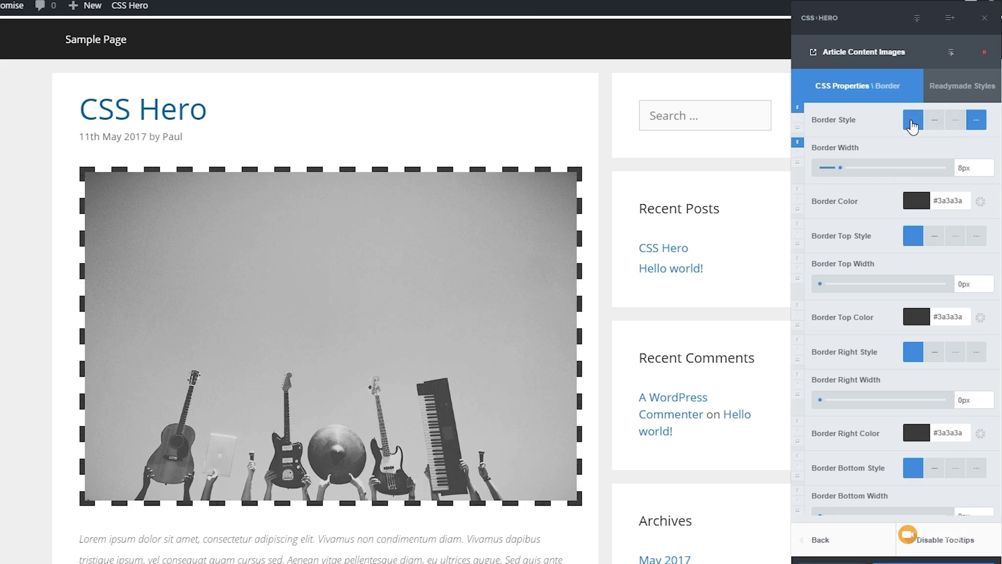
Step: Give the guitar photo a 9px solid border in greyish-pink #b7adad
{"action": "left_click", "coordinate": [923, 201]}
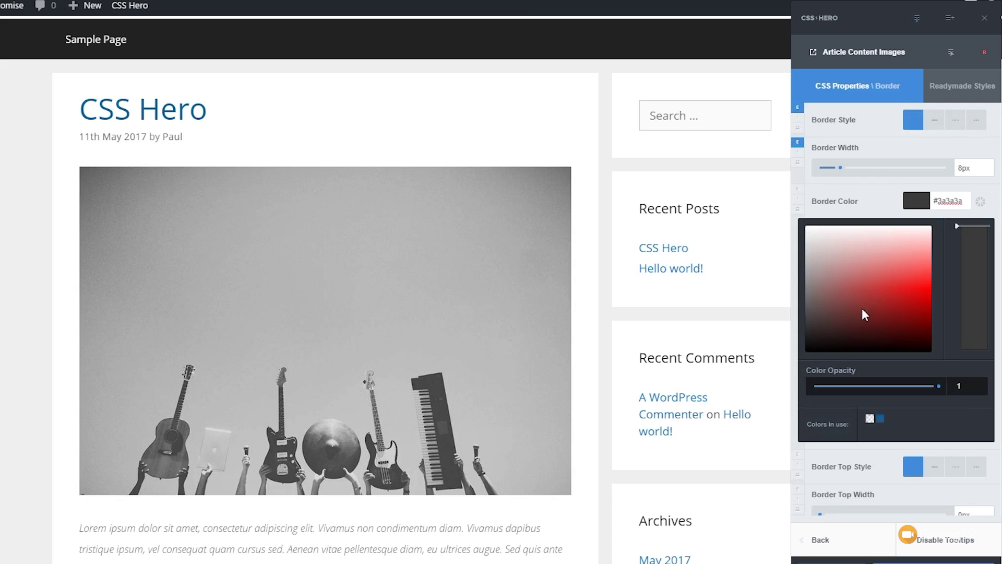
{"action": "left_click_drag", "start_coordinate": [862, 309], "coordinate": [798, 233]}
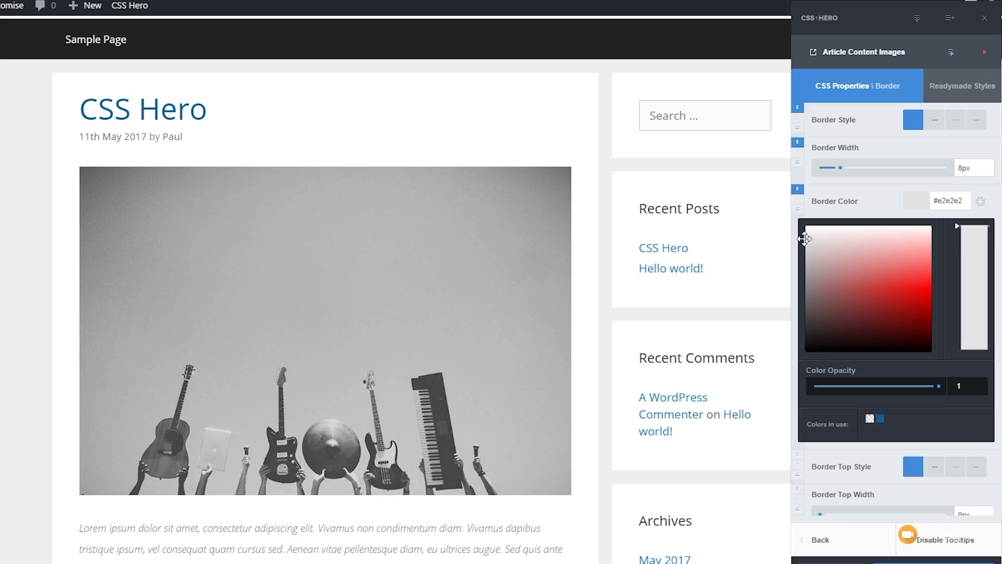
{"action": "left_click", "coordinate": [934, 201]}
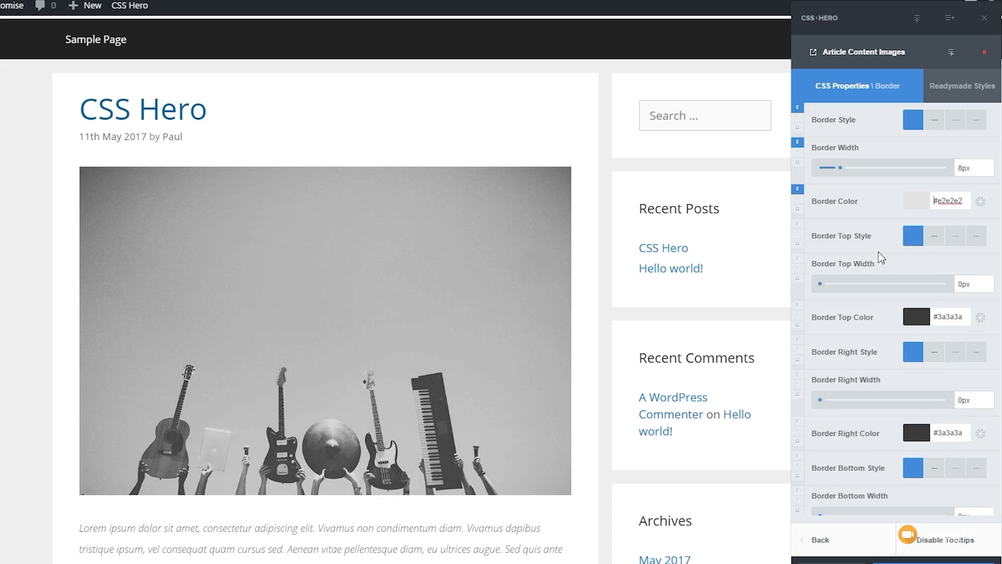
{"action": "left_click", "coordinate": [916, 203]}
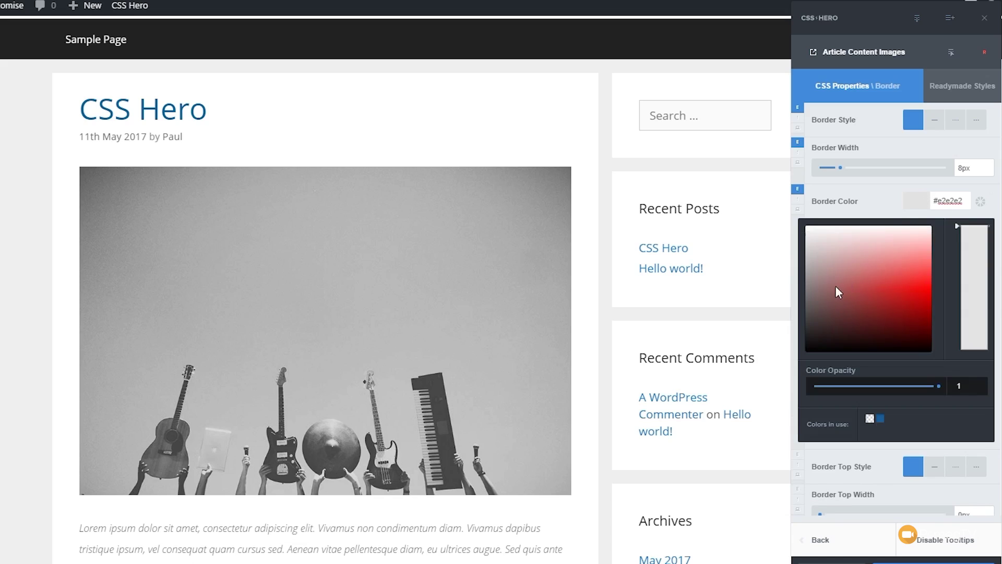
{"action": "left_click_drag", "start_coordinate": [824, 273], "coordinate": [812, 261]}
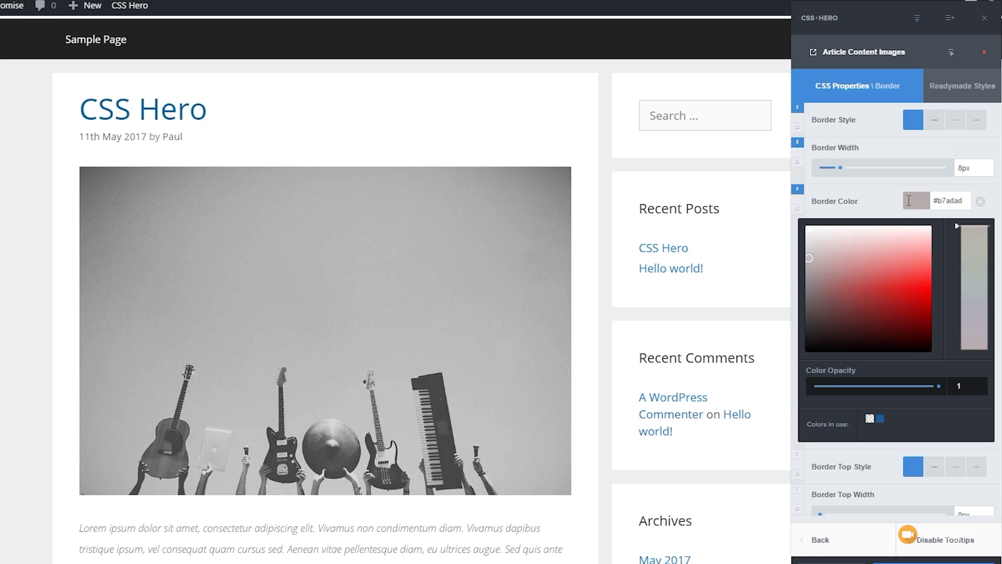
{"action": "left_click", "coordinate": [909, 201]}
{"action": "left_click", "coordinate": [842, 168]}
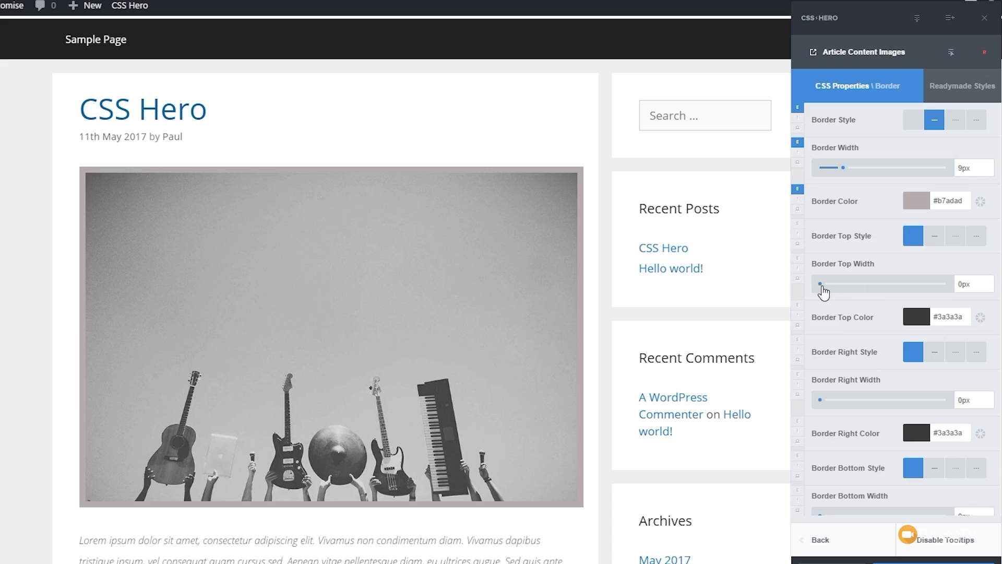
Step: Set the photo's per-side border widths: top 5px, right 12px, left 11px, bottom 50px
{"action": "left_click_drag", "start_coordinate": [823, 285], "coordinate": [831, 286]}
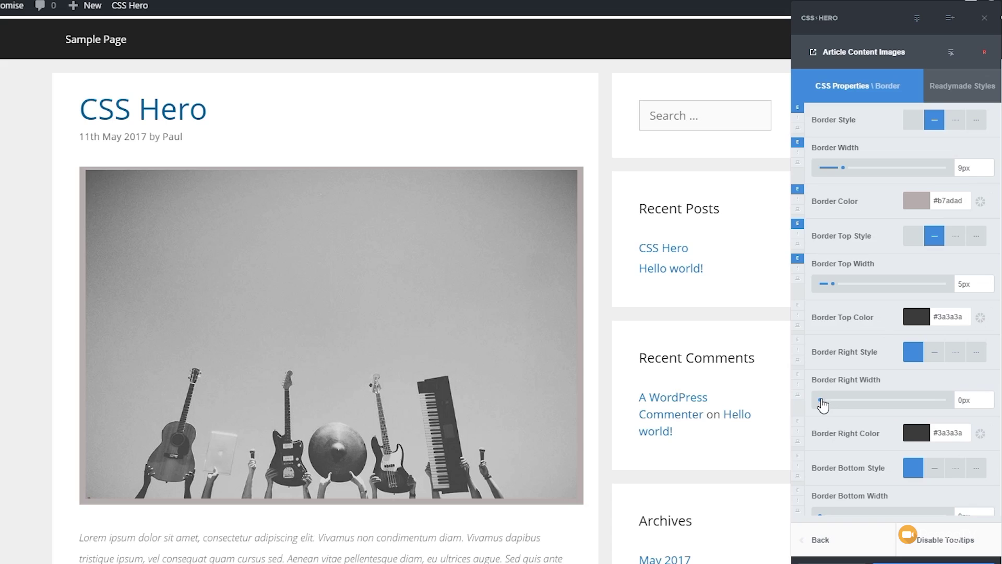
{"action": "left_click_drag", "start_coordinate": [823, 405], "coordinate": [856, 401]}
{"action": "scroll", "coordinate": [859, 397], "scroll_direction": "down", "scroll_amount": 8}
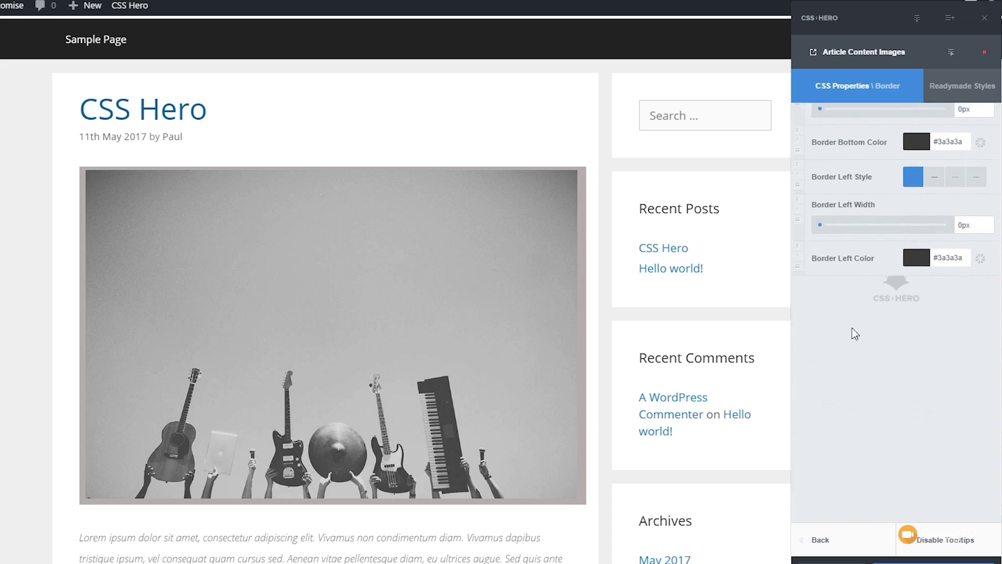
{"action": "scroll", "coordinate": [852, 313], "scroll_direction": "up", "scroll_amount": 3}
{"action": "left_click_drag", "start_coordinate": [821, 320], "coordinate": [848, 320]}
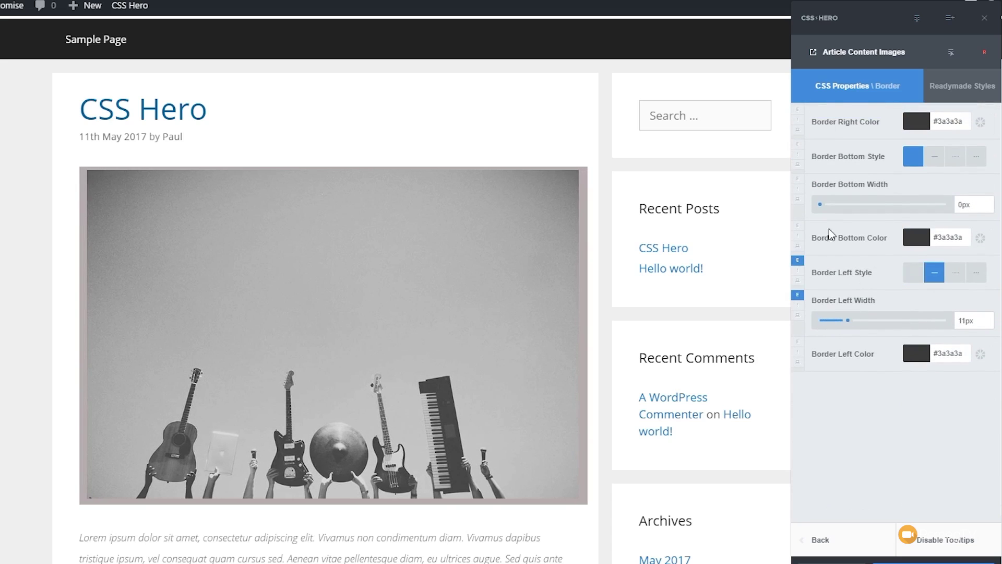
{"action": "left_click_drag", "start_coordinate": [820, 204], "coordinate": [976, 212]}
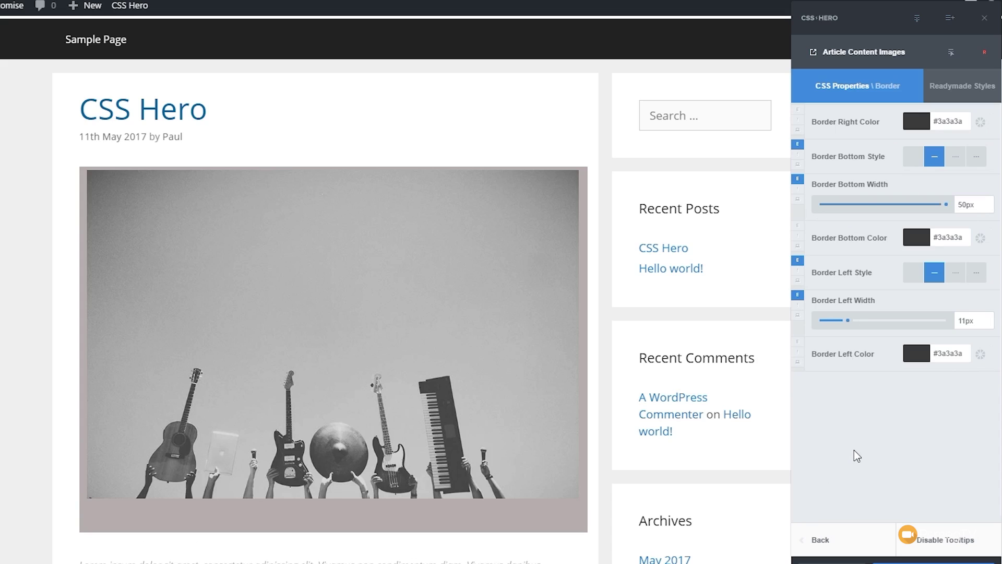
Step: Set the photo's corner radii to 10px top-left, top-right and bottom-right, 11px bottom-left
{"action": "left_click", "coordinate": [820, 87]}
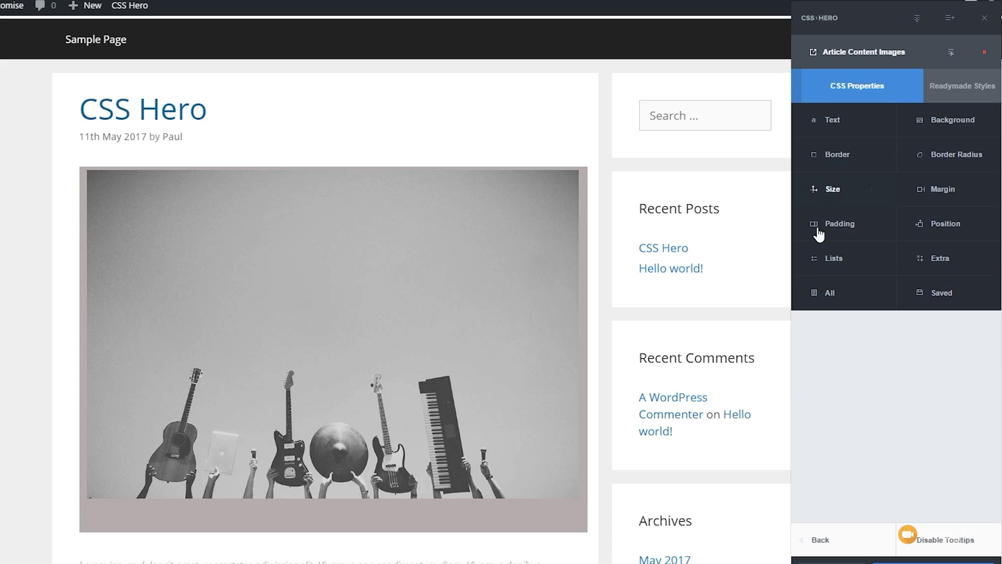
{"action": "left_click", "coordinate": [948, 159]}
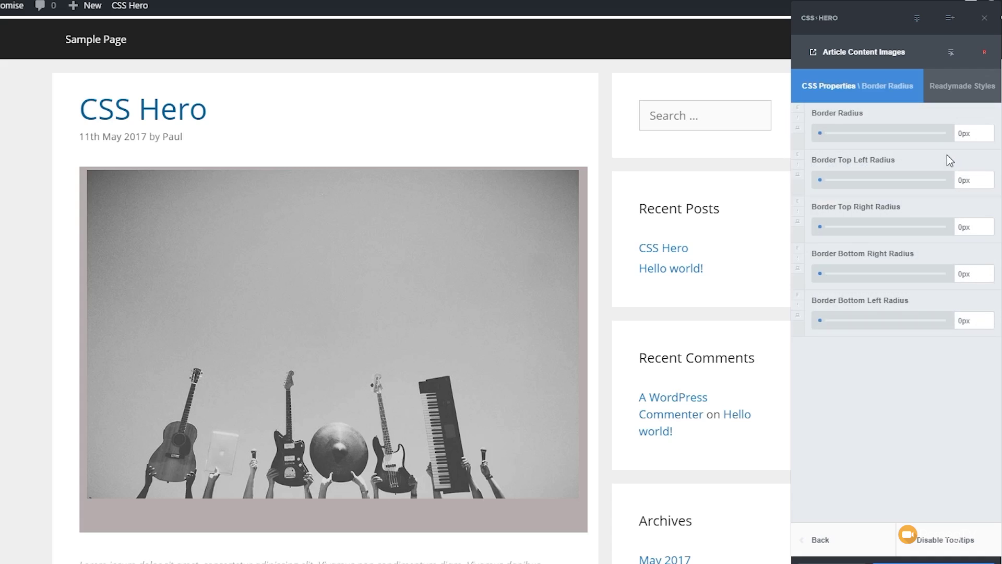
{"action": "left_click_drag", "start_coordinate": [821, 133], "coordinate": [843, 135]}
{"action": "left_click_drag", "start_coordinate": [824, 183], "coordinate": [842, 183]}
{"action": "left_click_drag", "start_coordinate": [838, 183], "coordinate": [811, 180]}
{"action": "left_click_drag", "start_coordinate": [844, 136], "coordinate": [818, 135]}
{"action": "left_click_drag", "start_coordinate": [822, 180], "coordinate": [844, 181]}
{"action": "left_click_drag", "start_coordinate": [821, 227], "coordinate": [846, 227]}
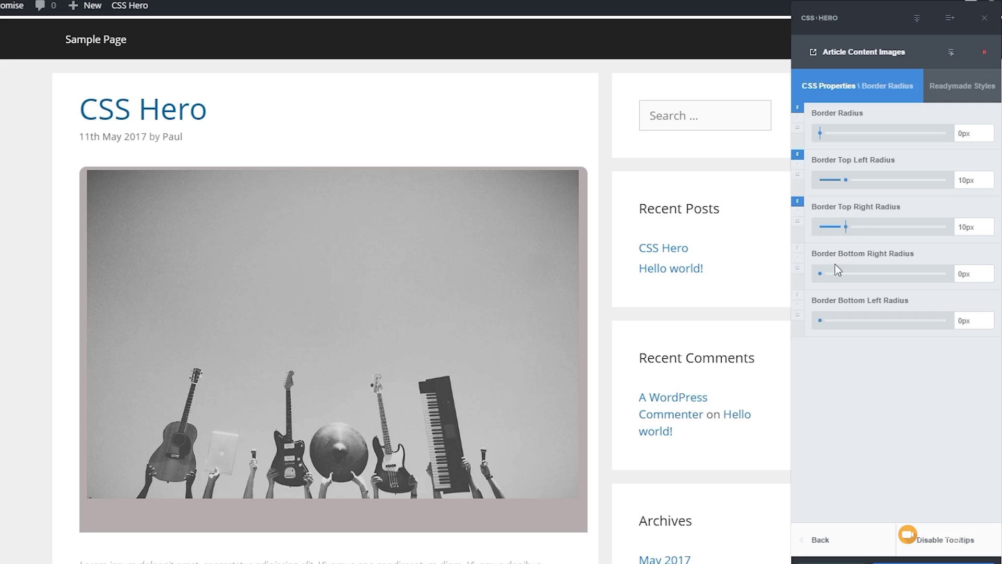
{"action": "left_click_drag", "start_coordinate": [822, 275], "coordinate": [847, 274]}
{"action": "left_click_drag", "start_coordinate": [821, 325], "coordinate": [848, 323]}
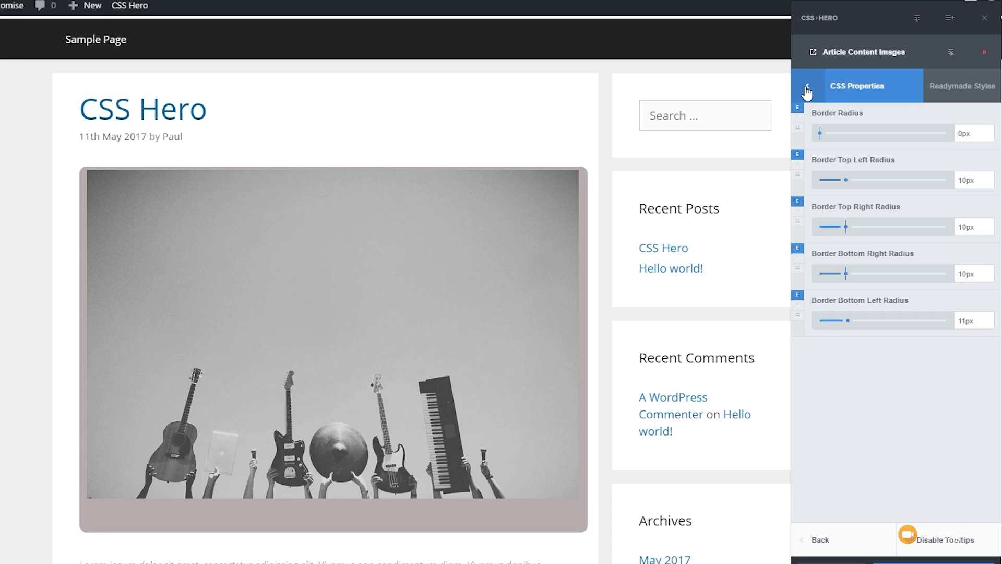
{"action": "left_click", "coordinate": [807, 89]}
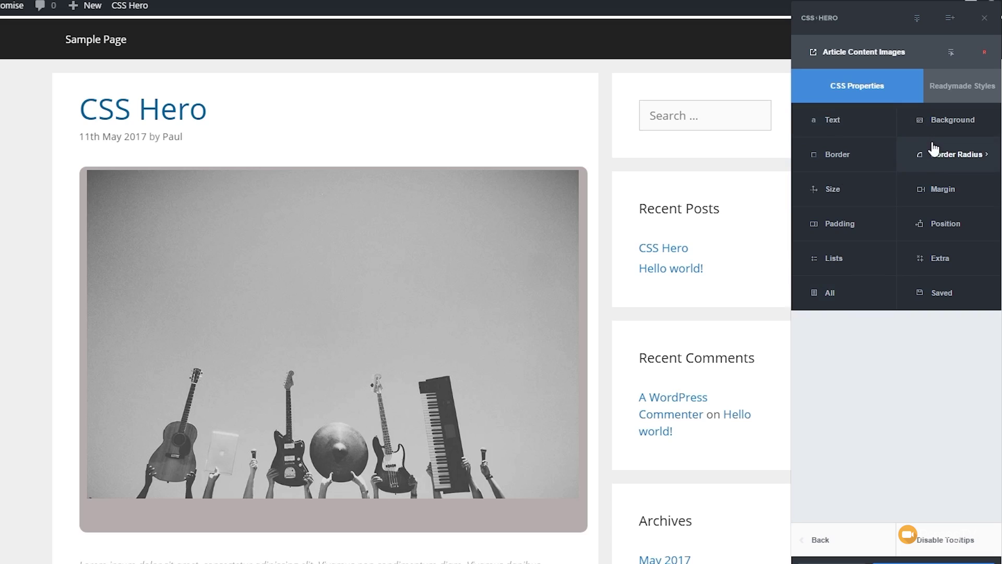
{"action": "left_click", "coordinate": [833, 301]}
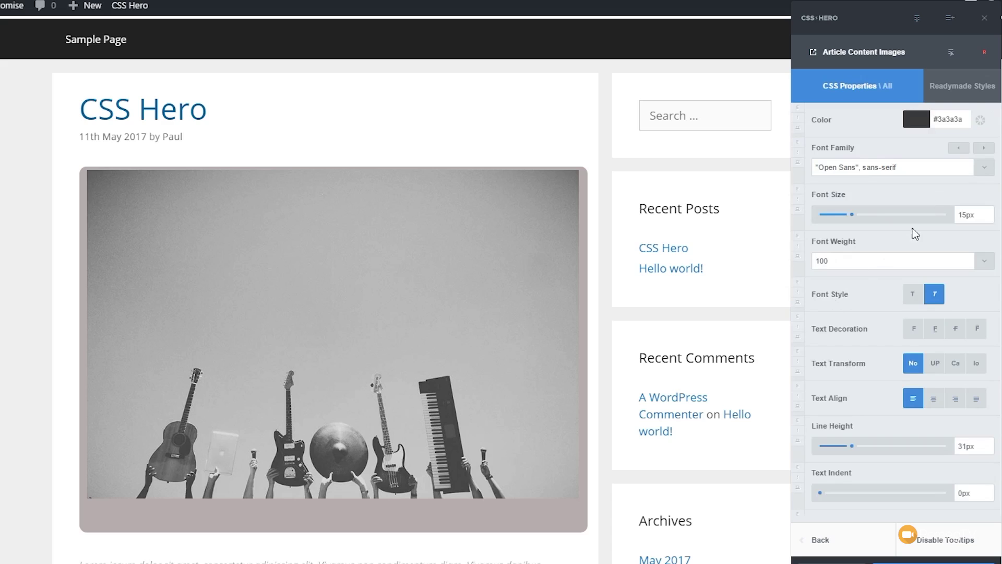
{"action": "scroll", "coordinate": [954, 208], "scroll_direction": "down", "scroll_amount": 15}
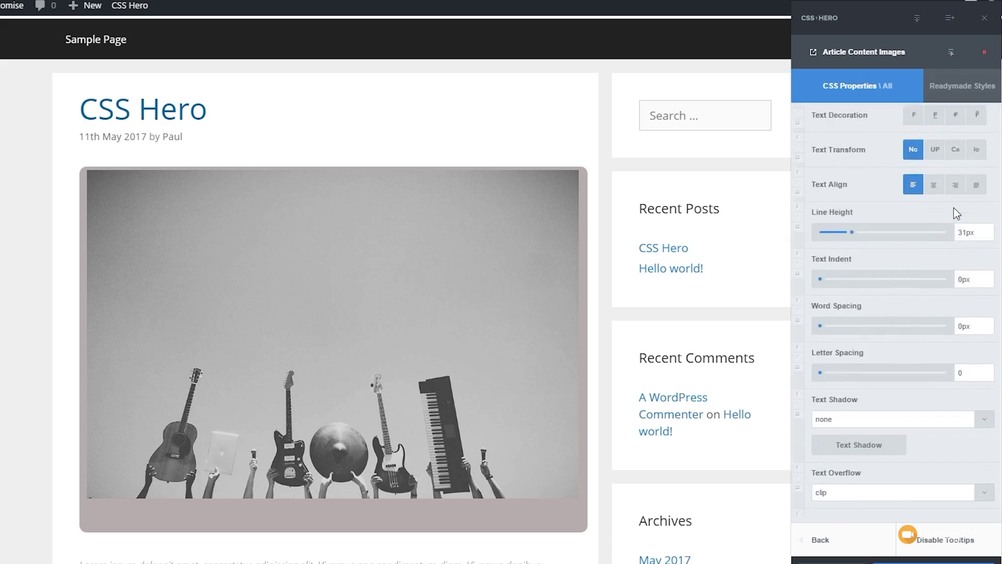
{"action": "scroll", "coordinate": [954, 214], "scroll_direction": "down", "scroll_amount": 15}
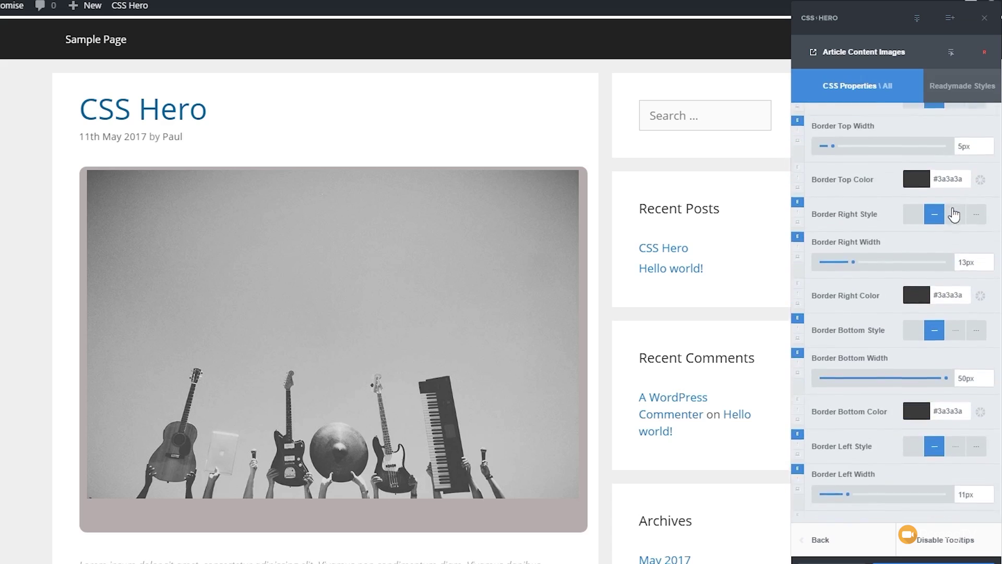
{"action": "scroll", "coordinate": [954, 214], "scroll_direction": "down", "scroll_amount": 15}
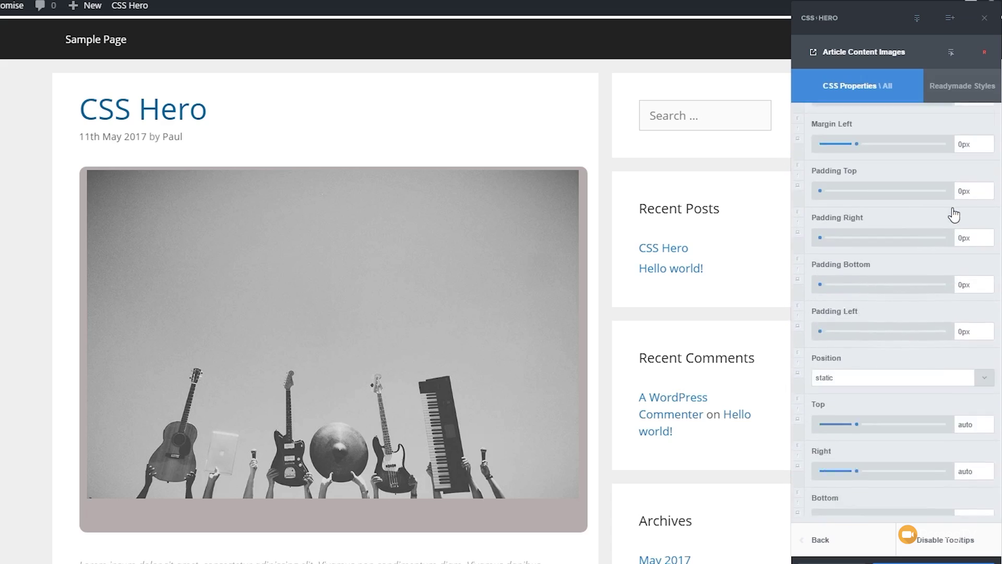
{"action": "scroll", "coordinate": [953, 214], "scroll_direction": "down", "scroll_amount": 10}
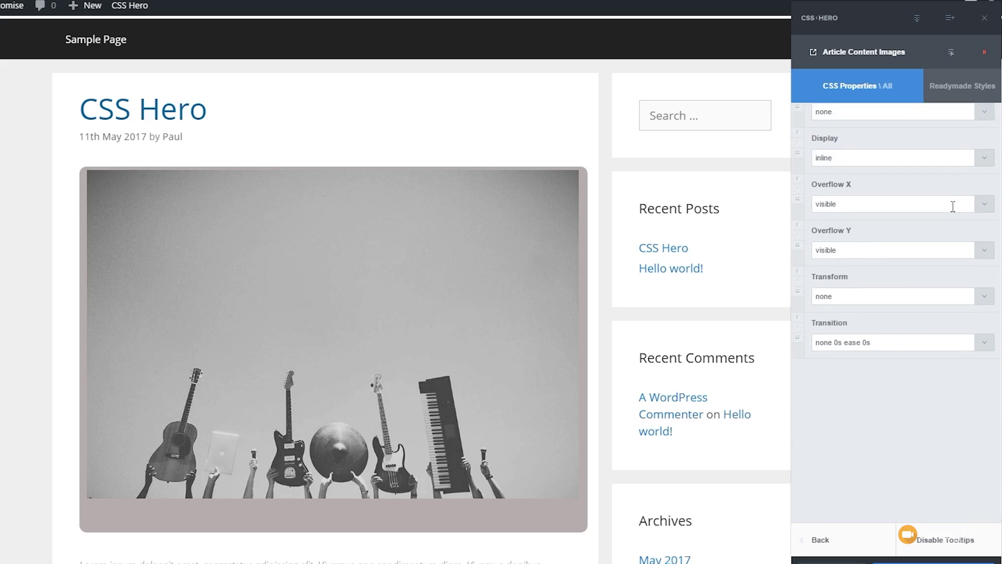
{"action": "scroll", "coordinate": [953, 204], "scroll_direction": "up", "scroll_amount": 20}
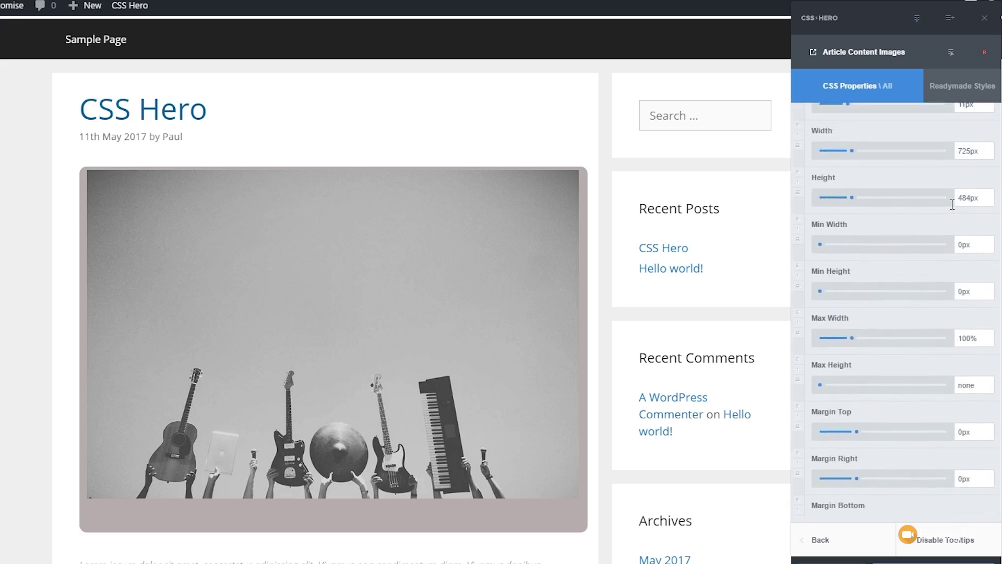
{"action": "scroll", "coordinate": [952, 204], "scroll_direction": "up", "scroll_amount": 15}
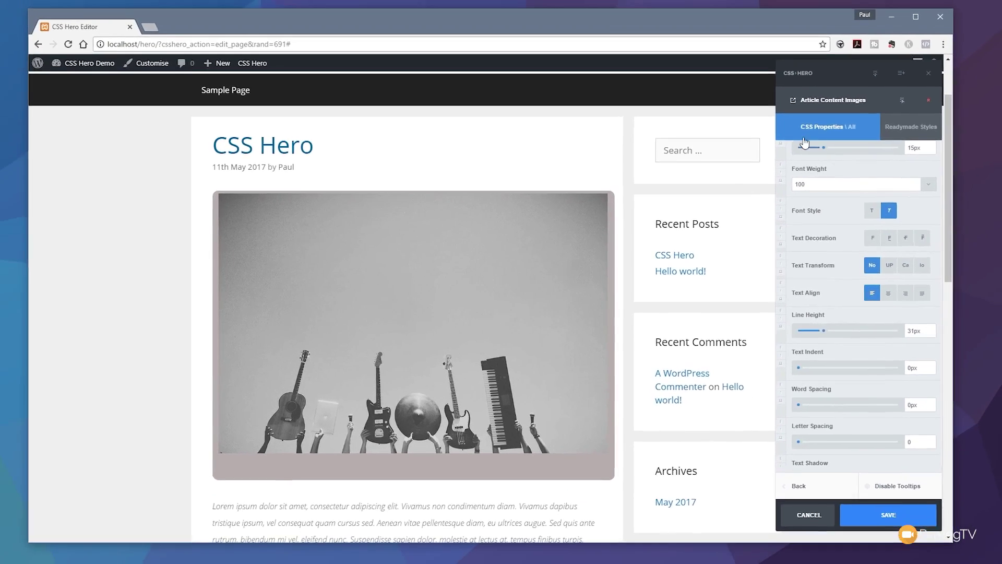
Step: Save the image's grey rounded border styling so CSS Hero shows Config Saved
{"action": "mouse_move", "coordinate": [810, 93]}
{"action": "left_click", "coordinate": [788, 134]}
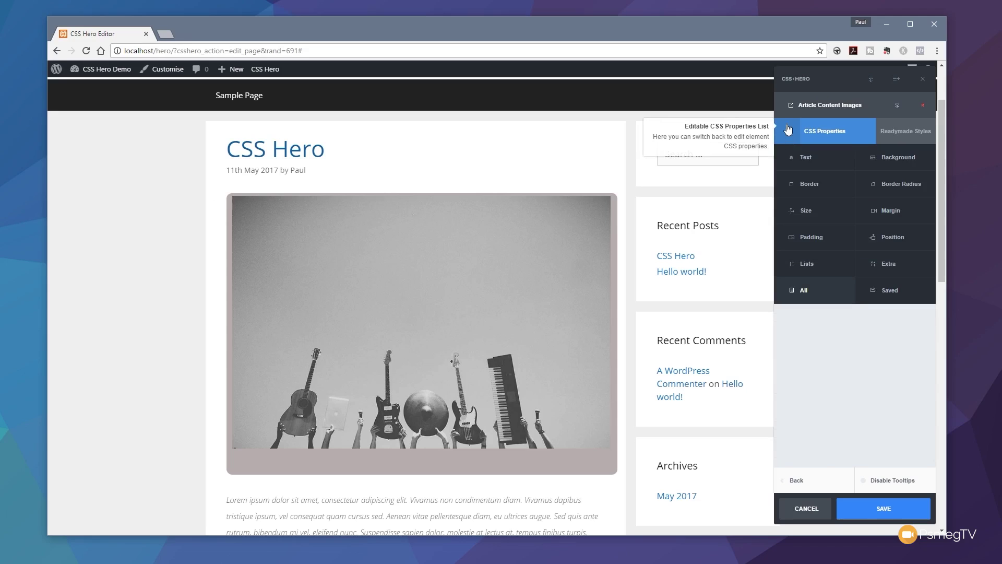
{"action": "left_click", "coordinate": [882, 509]}
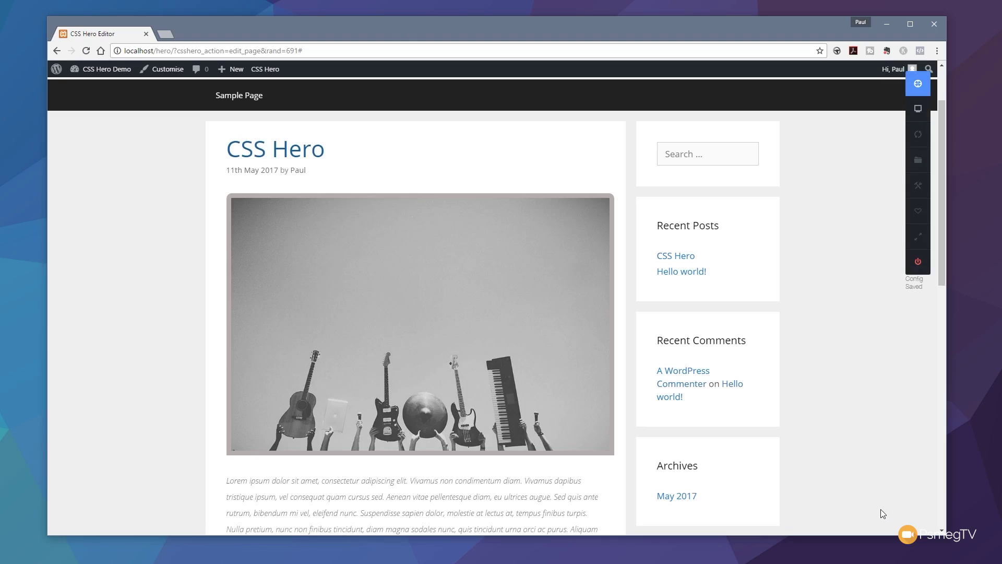
{"action": "mouse_move", "coordinate": [921, 116]}
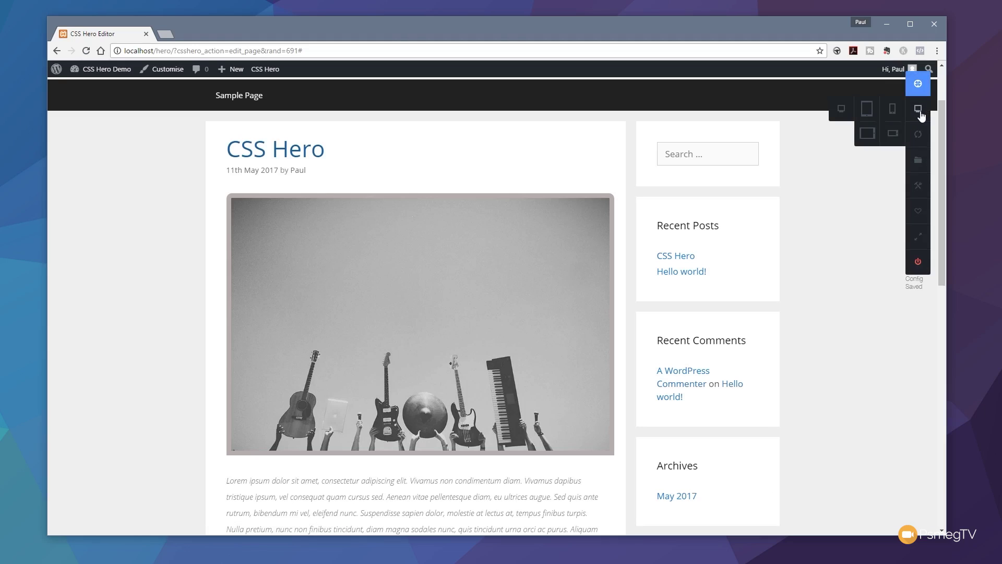
{"action": "left_click", "coordinate": [867, 109]}
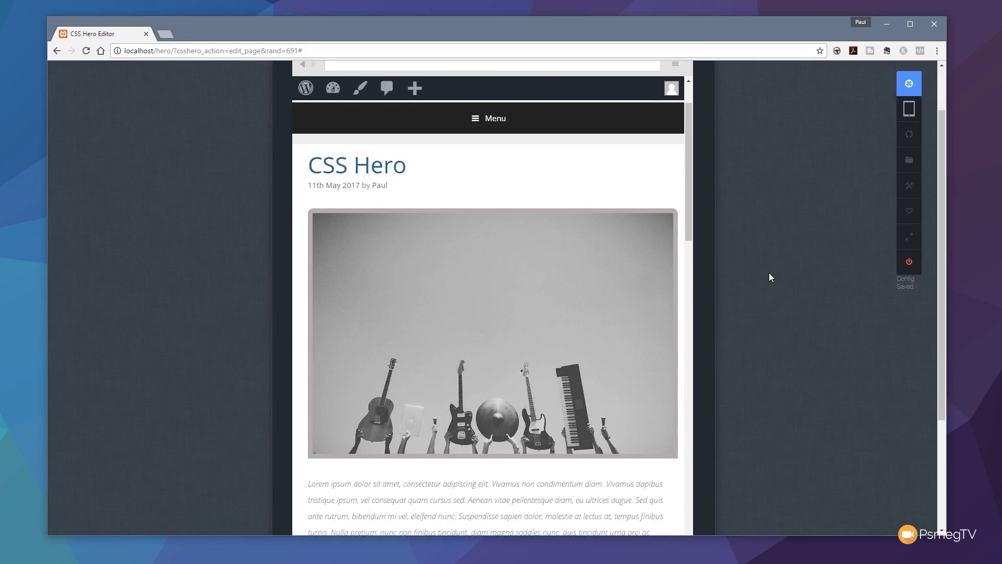
{"action": "scroll", "coordinate": [557, 306], "scroll_direction": "down", "scroll_amount": 2}
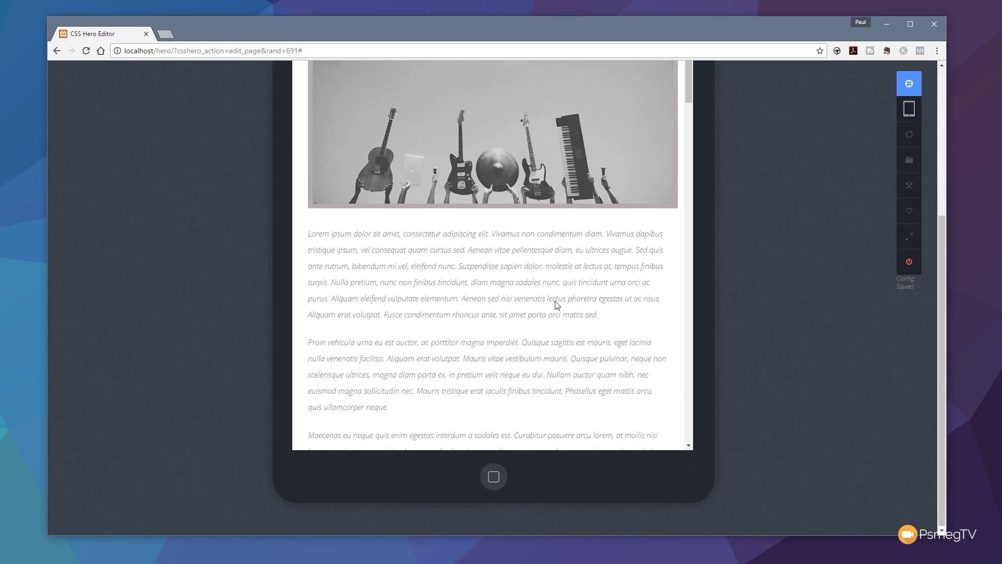
{"action": "scroll", "coordinate": [557, 306], "scroll_direction": "down", "scroll_amount": 10}
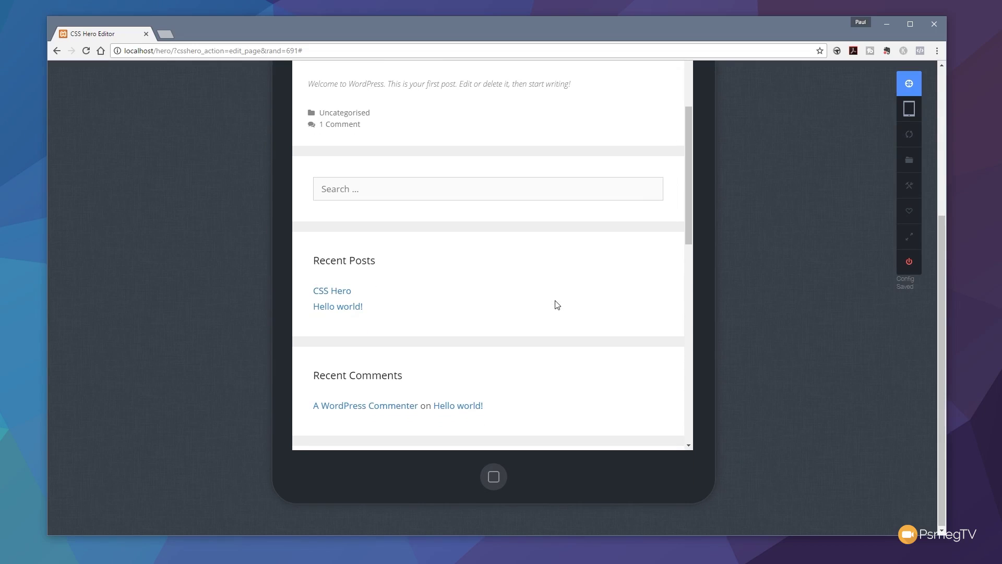
{"action": "scroll", "coordinate": [557, 306], "scroll_direction": "up", "scroll_amount": 10}
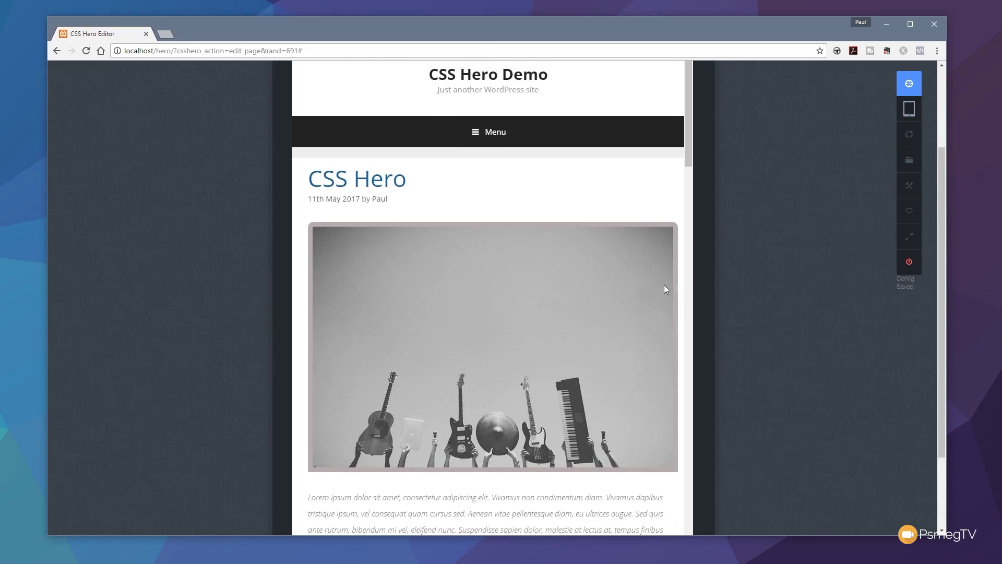
{"action": "scroll", "coordinate": [666, 288], "scroll_direction": "up", "scroll_amount": 2}
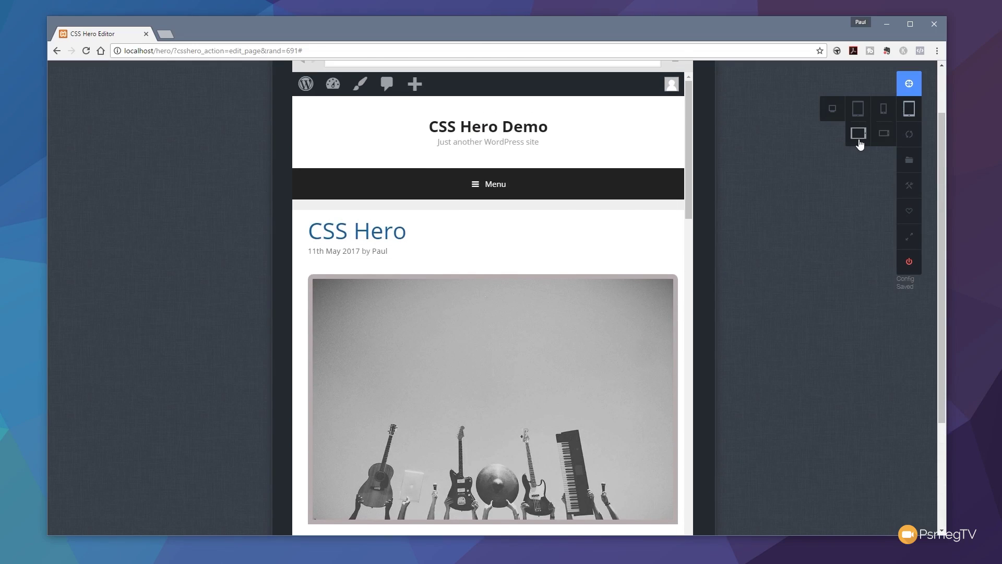
{"action": "left_click", "coordinate": [859, 133]}
{"action": "scroll", "coordinate": [582, 296], "scroll_direction": "down", "scroll_amount": 5}
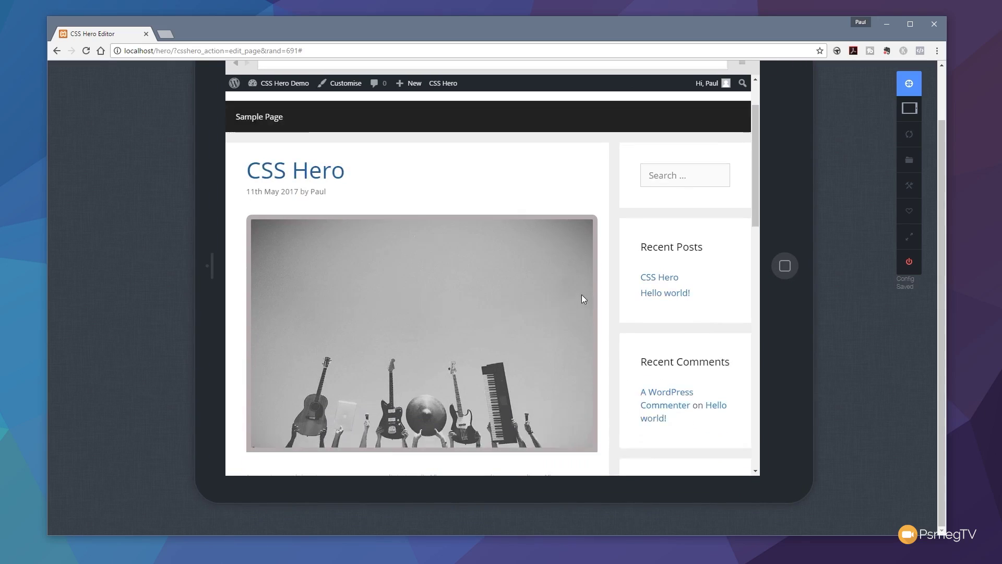
{"action": "scroll", "coordinate": [582, 296], "scroll_direction": "up", "scroll_amount": 5}
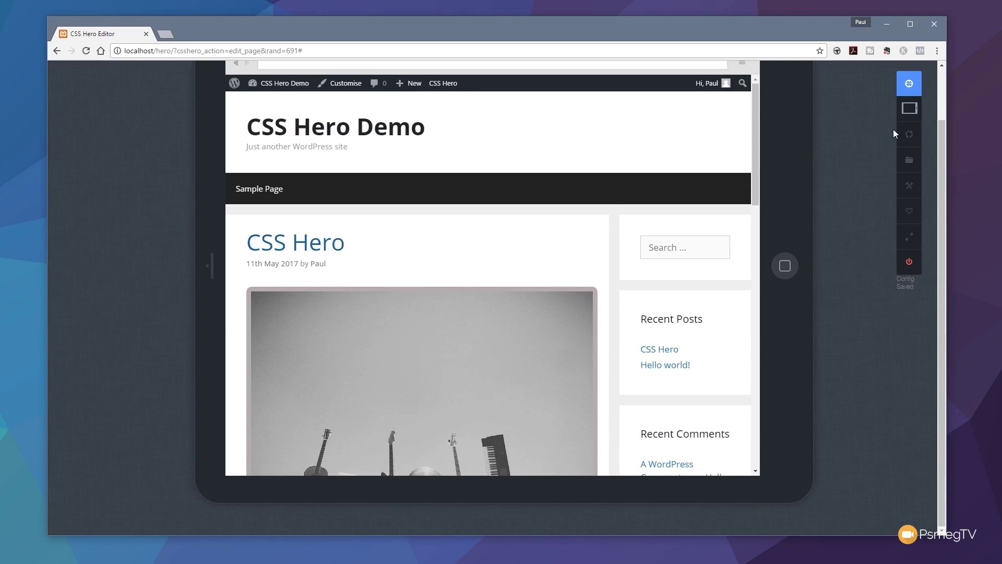
{"action": "mouse_move", "coordinate": [909, 109]}
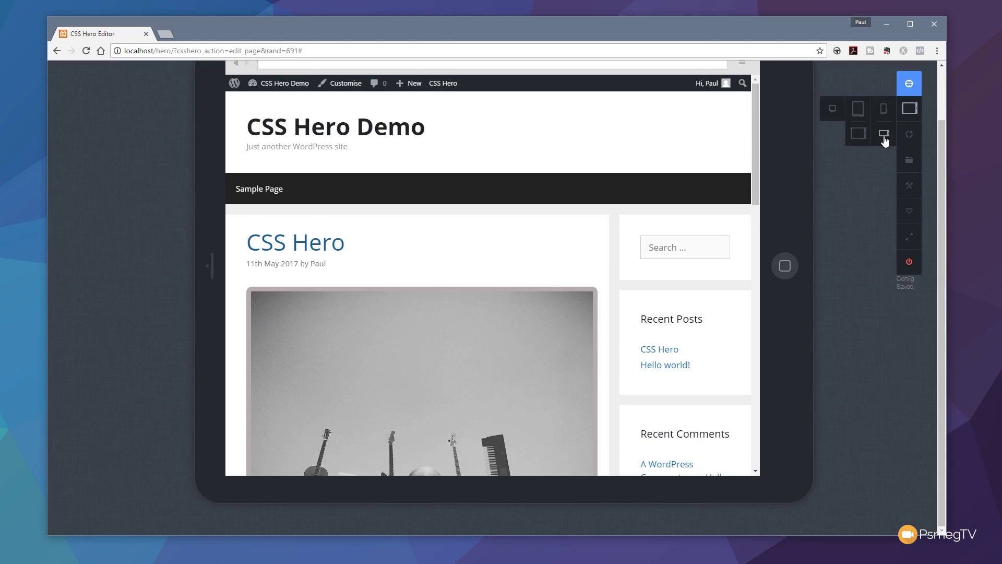
{"action": "left_click", "coordinate": [885, 137]}
{"action": "scroll", "coordinate": [531, 210], "scroll_direction": "down", "scroll_amount": 3}
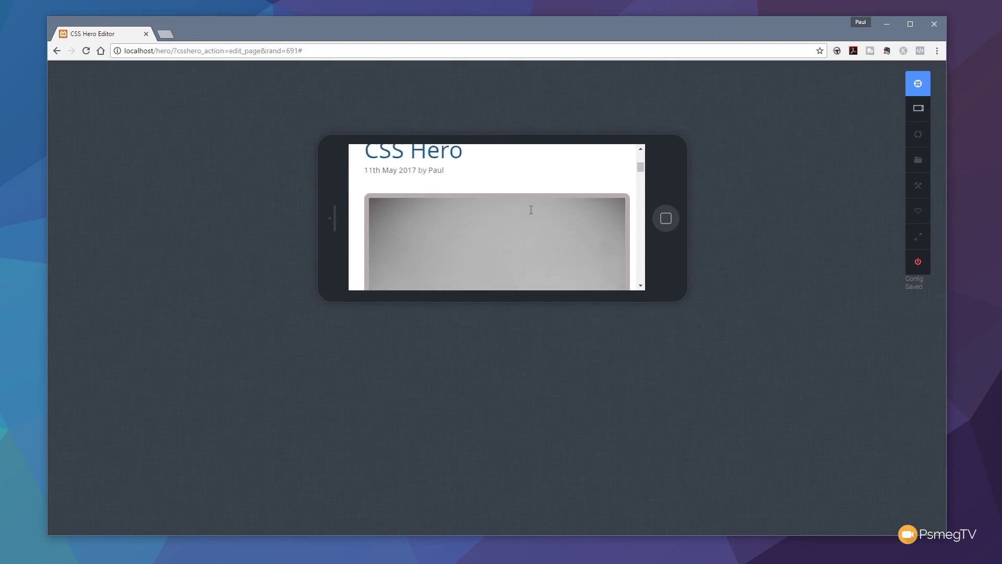
{"action": "scroll", "coordinate": [531, 209], "scroll_direction": "up", "scroll_amount": 4}
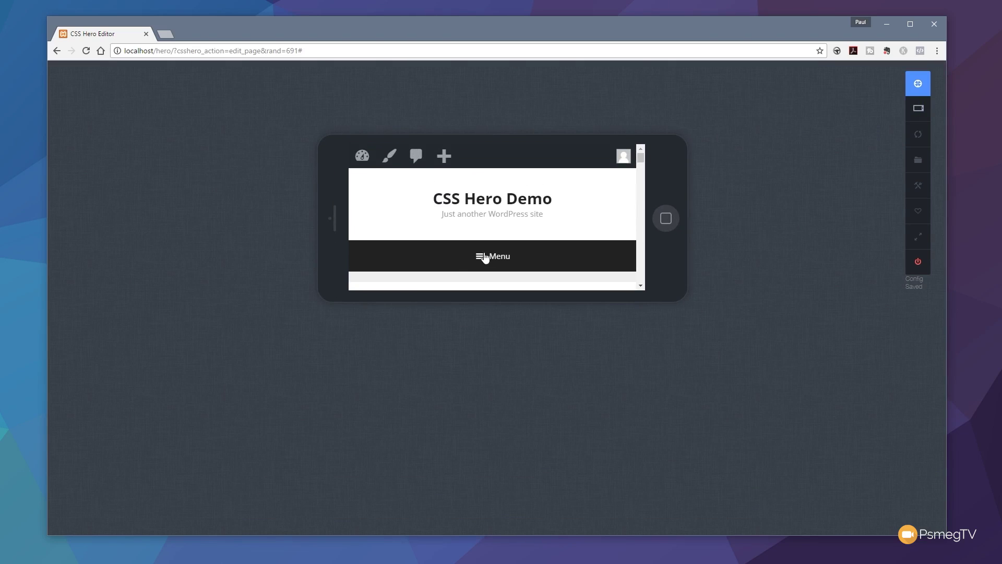
{"action": "left_click", "coordinate": [483, 257]}
{"action": "scroll", "coordinate": [556, 253], "scroll_direction": "down", "scroll_amount": 3}
{"action": "scroll", "coordinate": [563, 252], "scroll_direction": "up", "scroll_amount": 3}
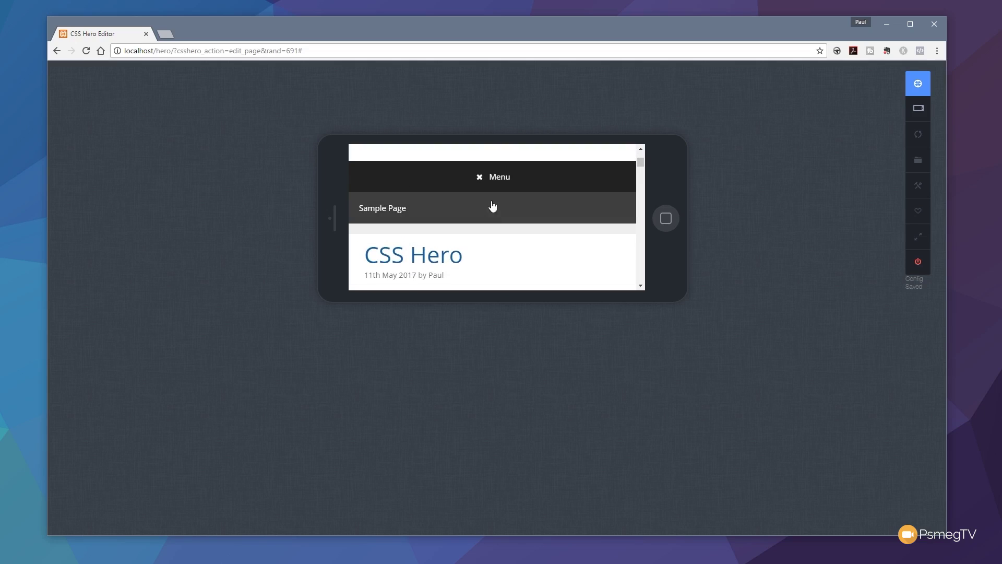
{"action": "left_click", "coordinate": [483, 183]}
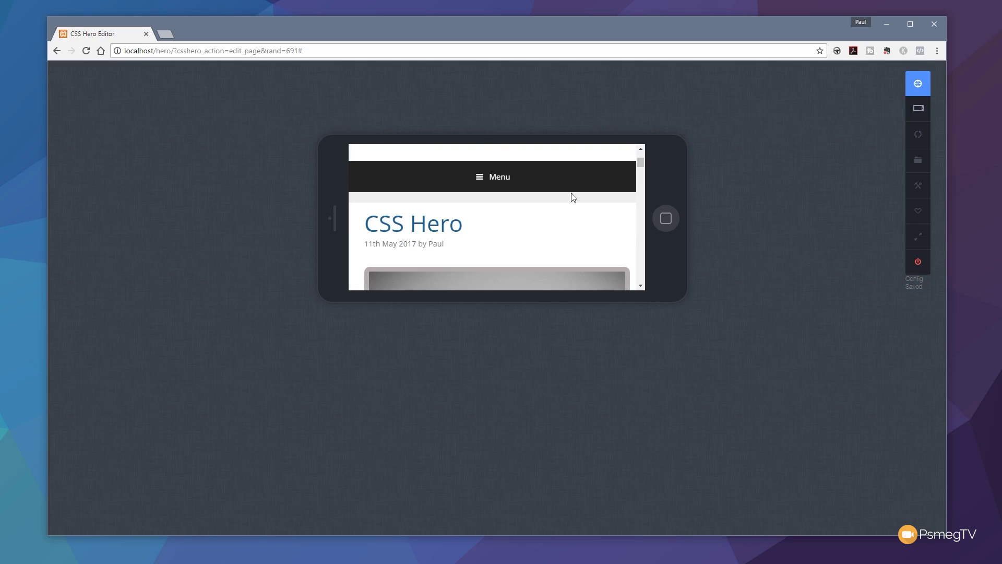
{"action": "scroll", "coordinate": [573, 196], "scroll_direction": "down", "scroll_amount": 5}
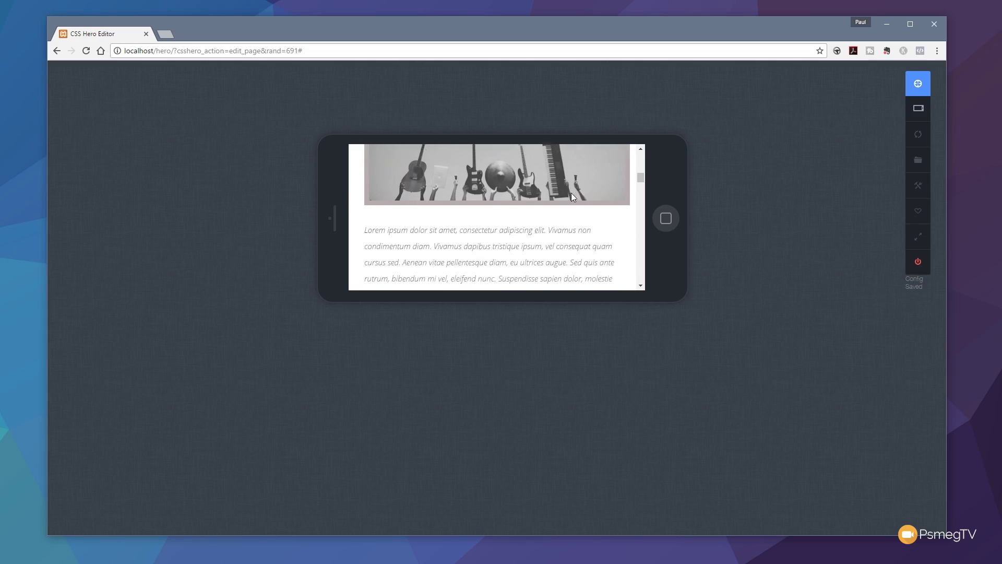
{"action": "scroll", "coordinate": [571, 193], "scroll_direction": "up", "scroll_amount": 3}
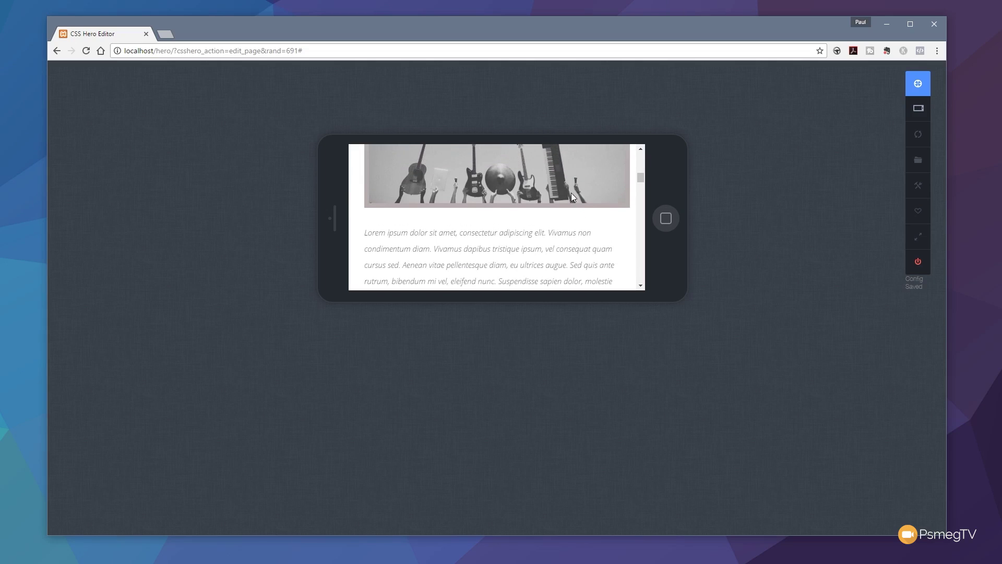
{"action": "mouse_move", "coordinate": [915, 112]}
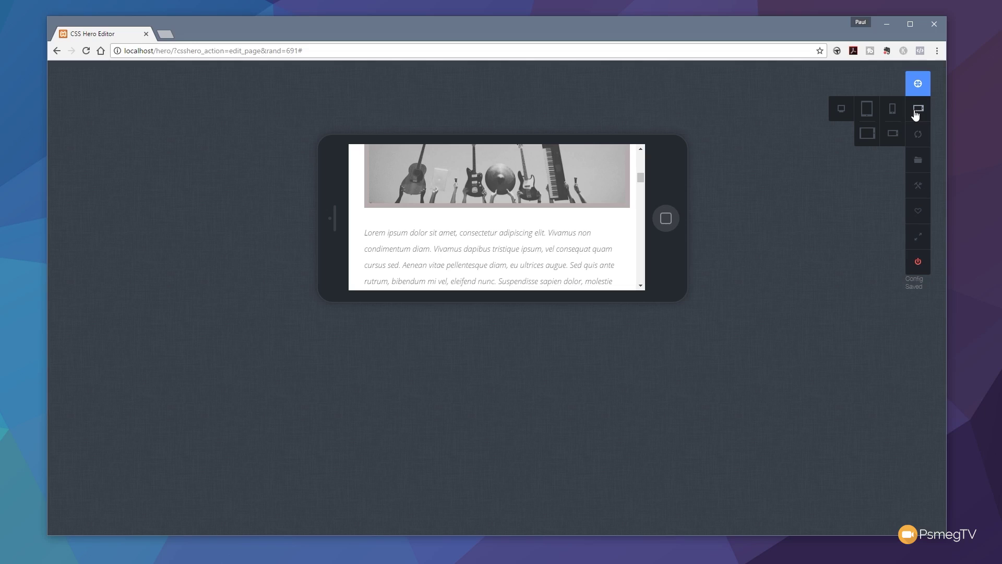
{"action": "left_click", "coordinate": [842, 108]}
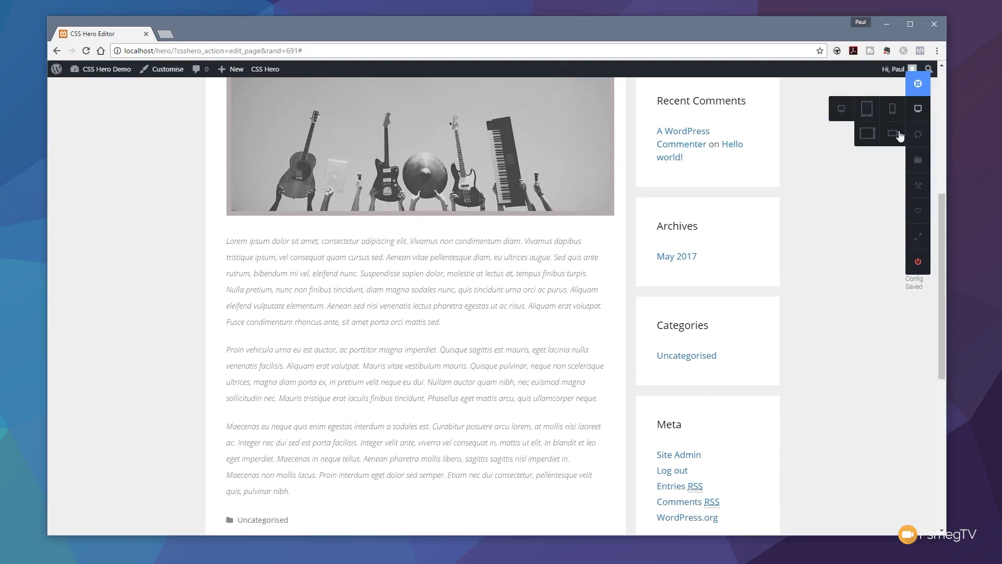
Step: Select the post image as Article Content Images and open its Size properties
{"action": "left_click", "coordinate": [922, 85]}
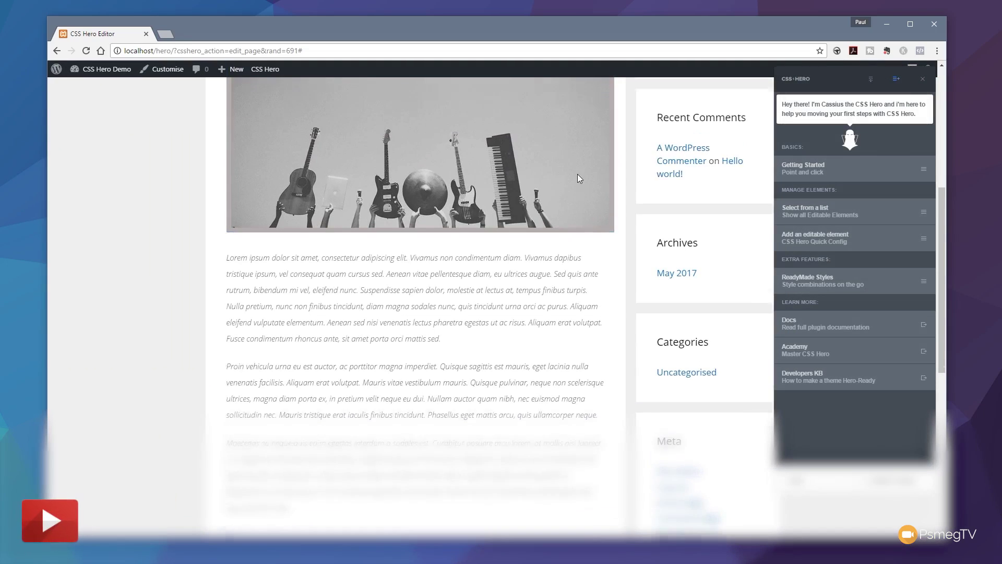
{"action": "scroll", "coordinate": [512, 188], "scroll_direction": "up", "scroll_amount": 3}
{"action": "left_click", "coordinate": [440, 193]}
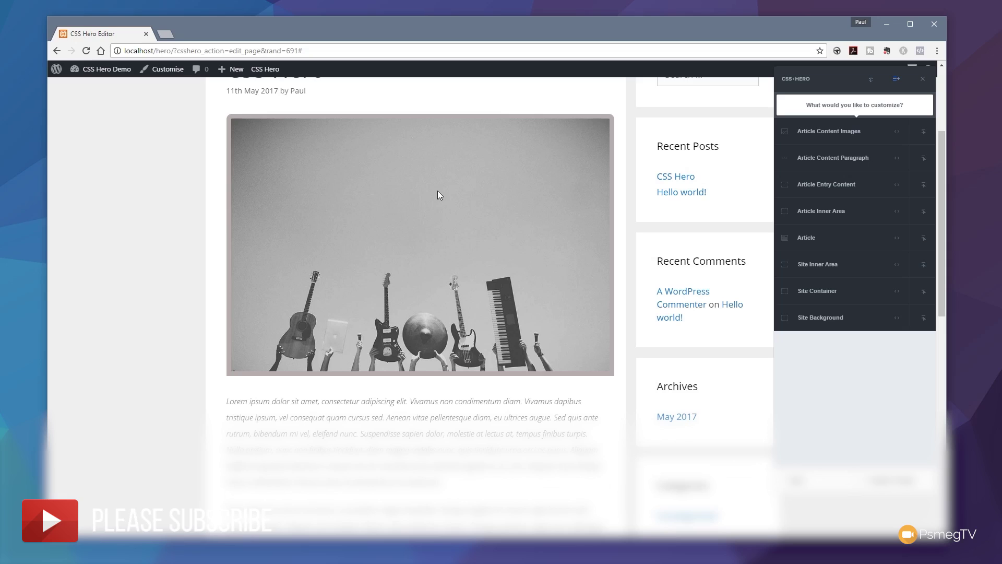
{"action": "left_click", "coordinate": [835, 136]}
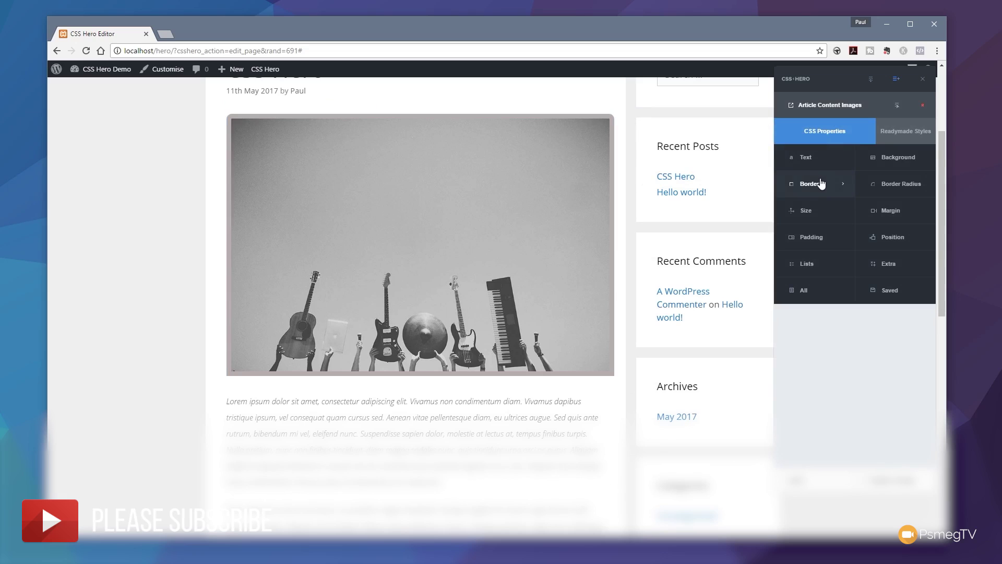
{"action": "left_click", "coordinate": [808, 211]}
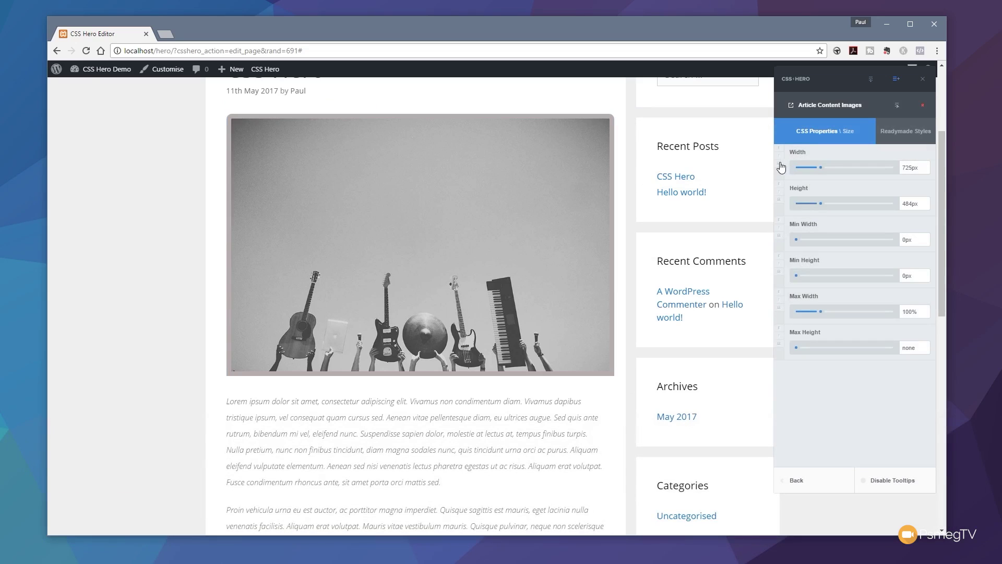
{"action": "mouse_move", "coordinate": [781, 172]}
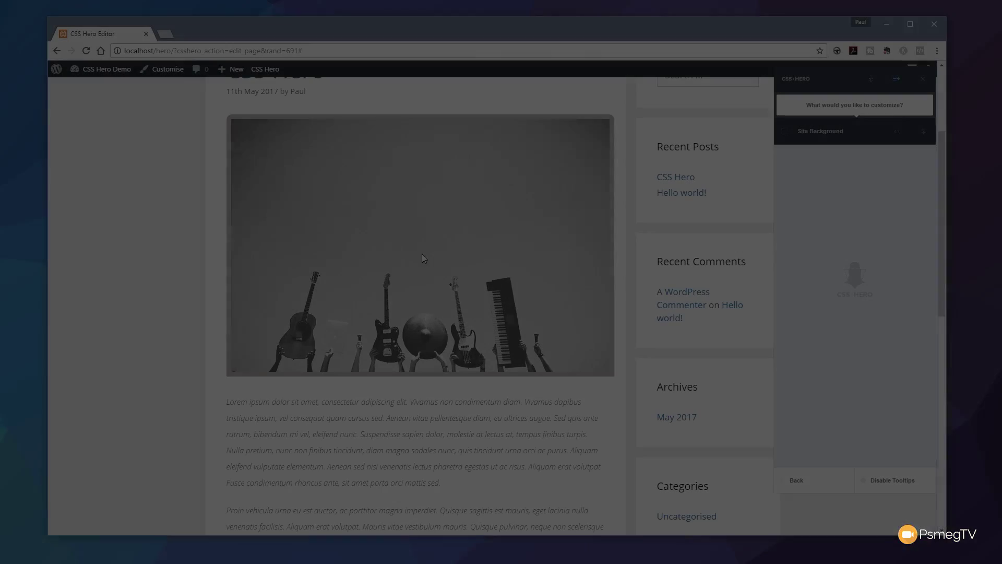
Step: Select the post image's Article Content Images element and open its Border settings
{"action": "left_click", "coordinate": [438, 244]}
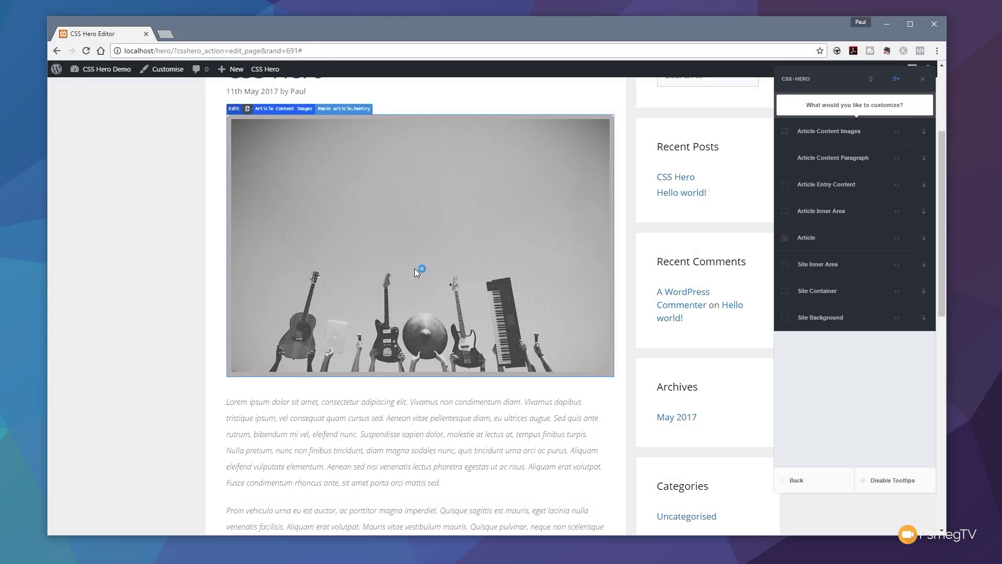
{"action": "left_click", "coordinate": [830, 131]}
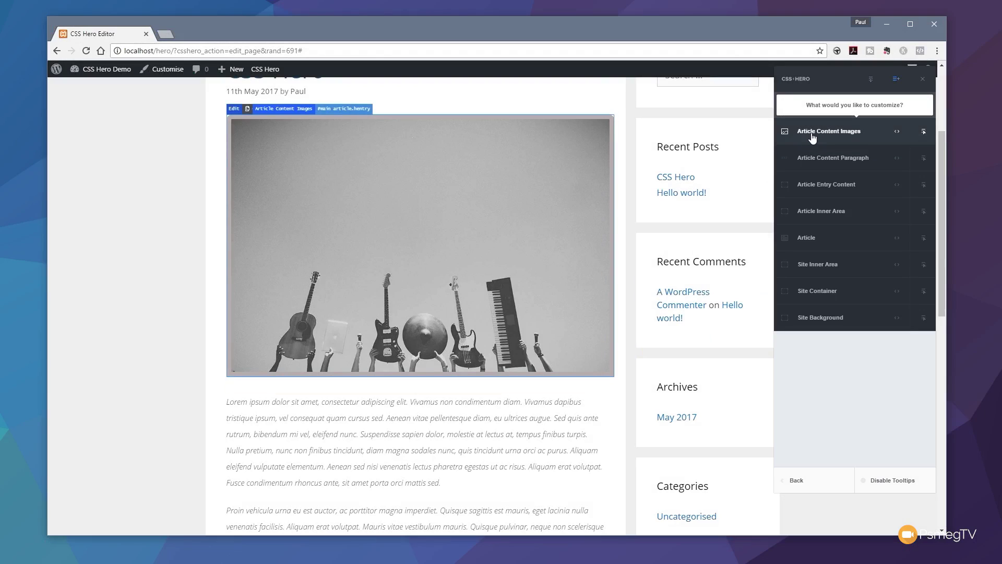
{"action": "left_click", "coordinate": [813, 137]}
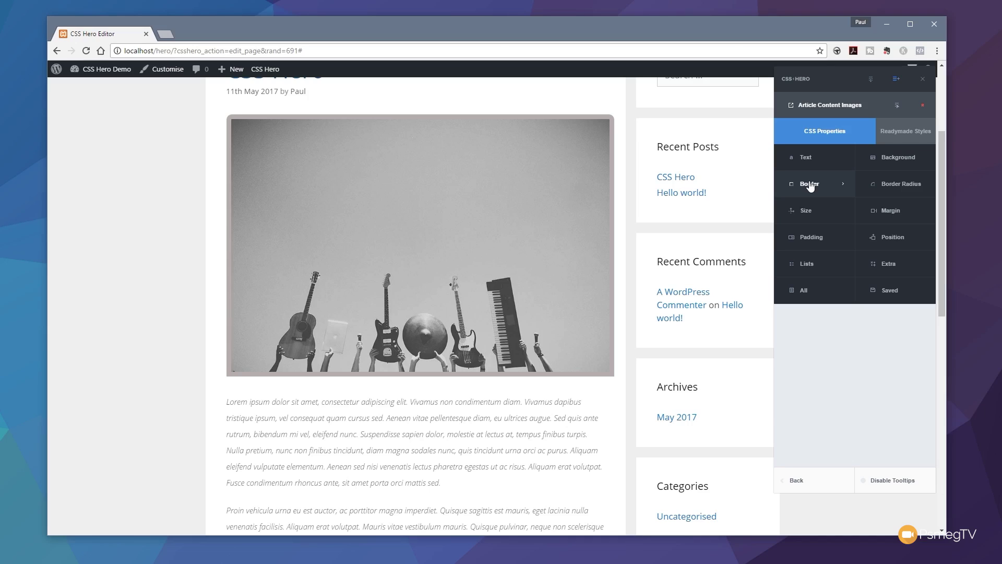
{"action": "left_click", "coordinate": [810, 185]}
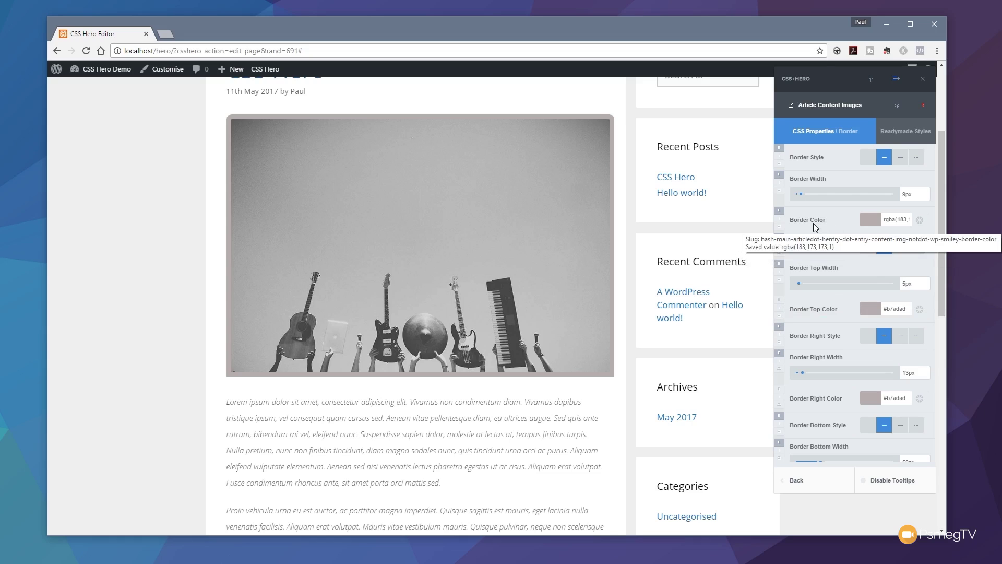
Step: Change the image's border colour to red #f73a3a and save
{"action": "left_click", "coordinate": [780, 227]}
{"action": "left_click", "coordinate": [871, 219]}
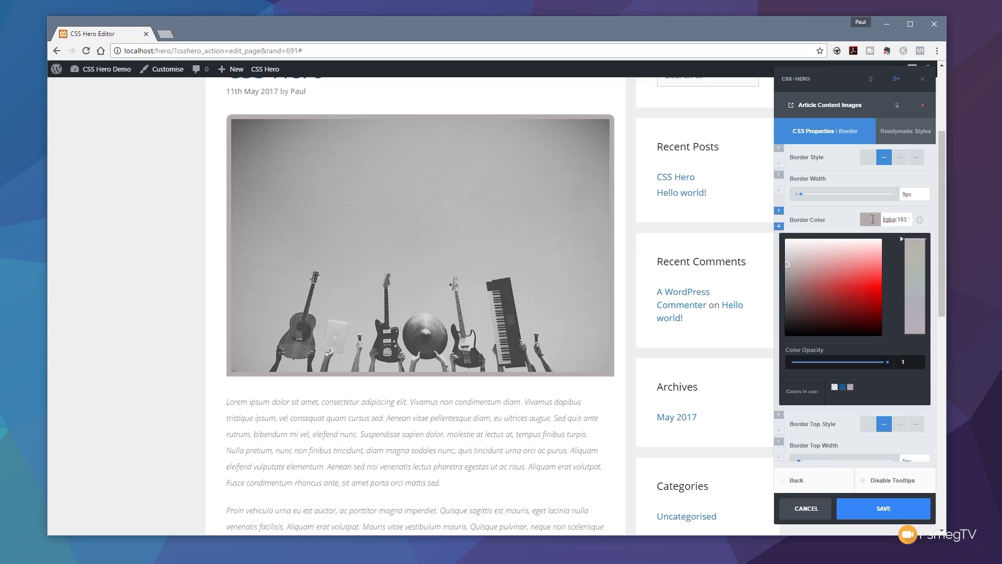
{"action": "left_click", "coordinate": [872, 274]}
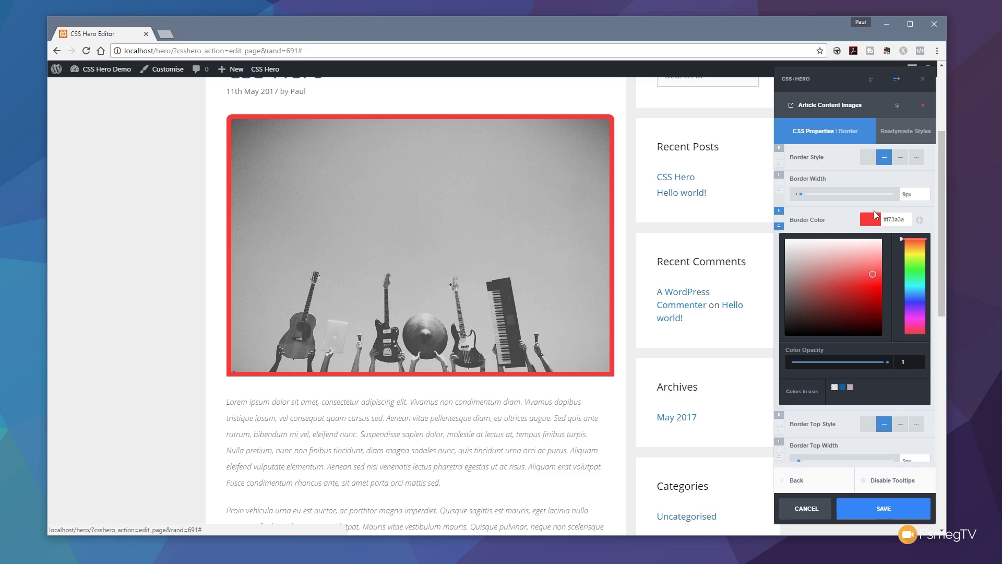
{"action": "left_click", "coordinate": [876, 216]}
{"action": "left_click", "coordinate": [877, 504]}
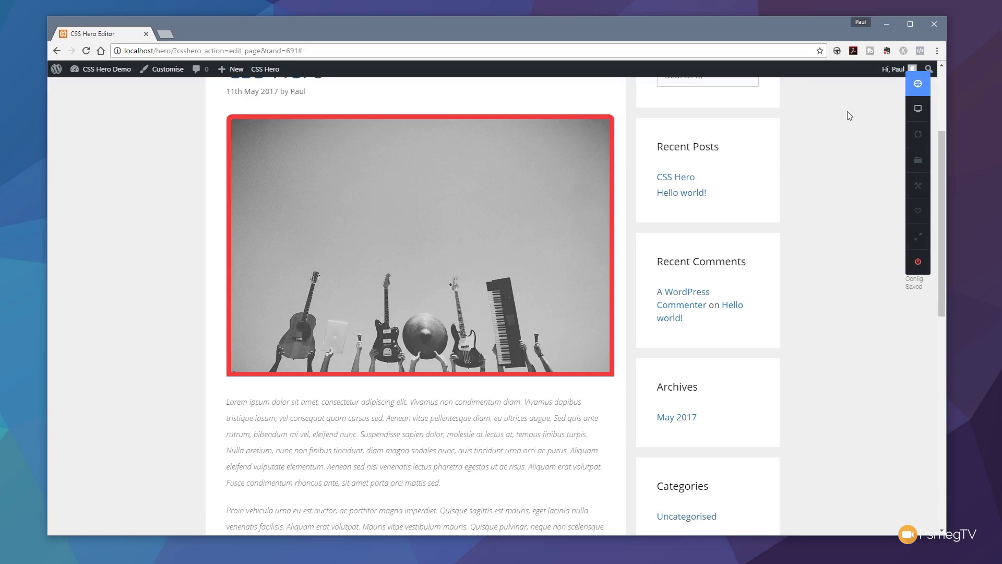
{"action": "mouse_move", "coordinate": [918, 108]}
{"action": "left_click", "coordinate": [872, 110]}
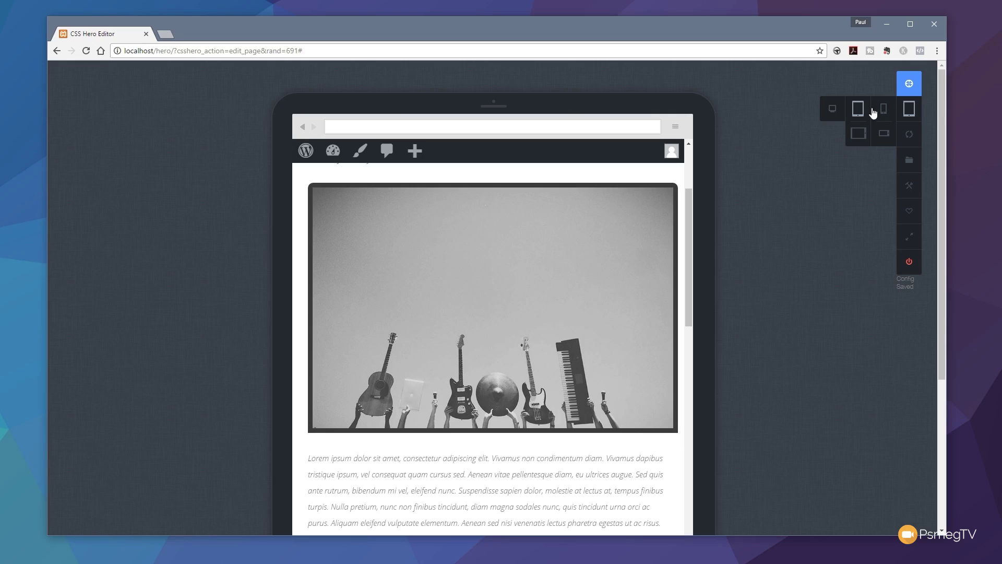
{"action": "left_click", "coordinate": [884, 111]}
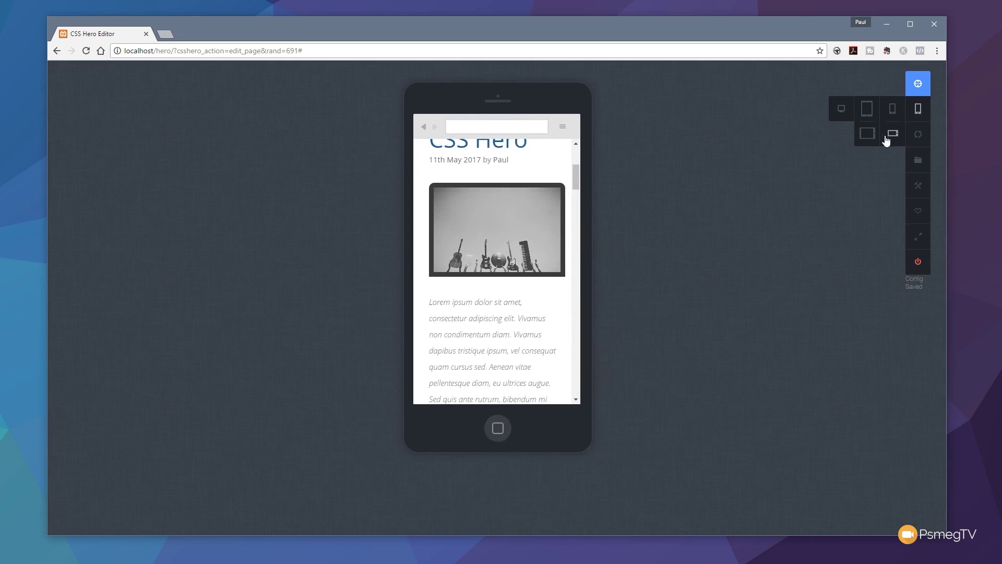
{"action": "left_click", "coordinate": [891, 135]}
{"action": "left_click", "coordinate": [870, 136]}
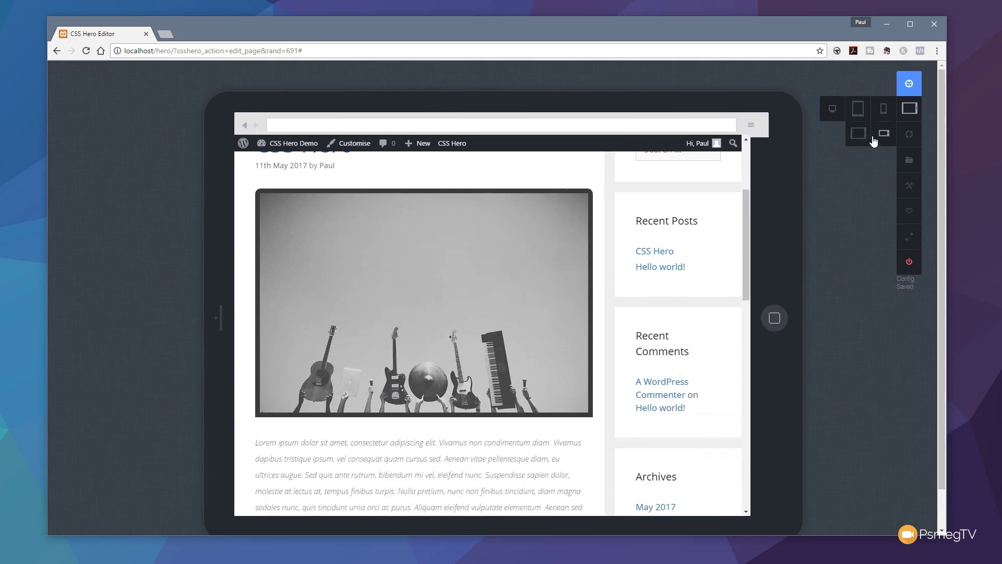
{"action": "left_click", "coordinate": [839, 113]}
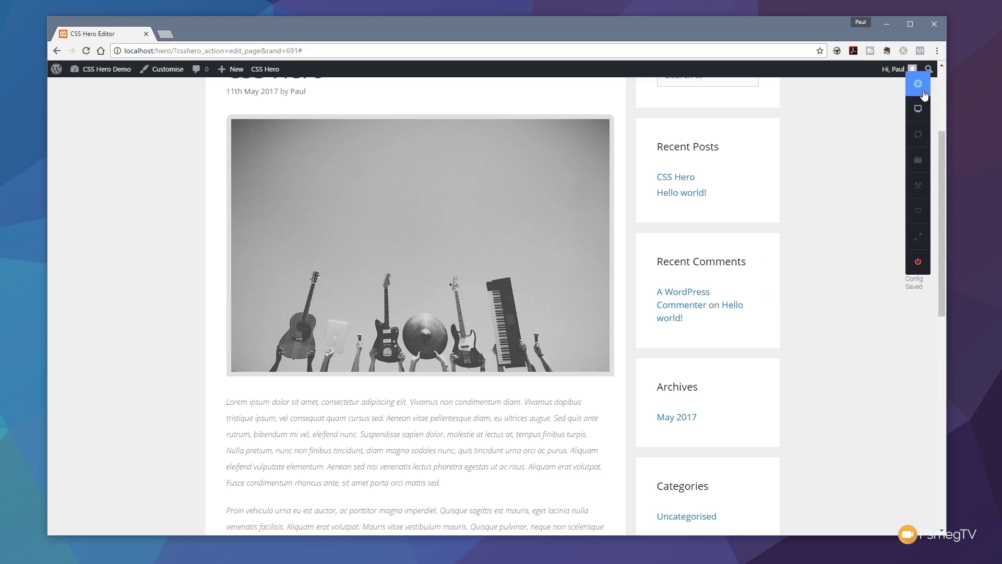
Step: Activate the 01:05:08 snapshot in History, then reopen the revision list
{"action": "mouse_move", "coordinate": [917, 111]}
{"action": "mouse_move", "coordinate": [919, 137]}
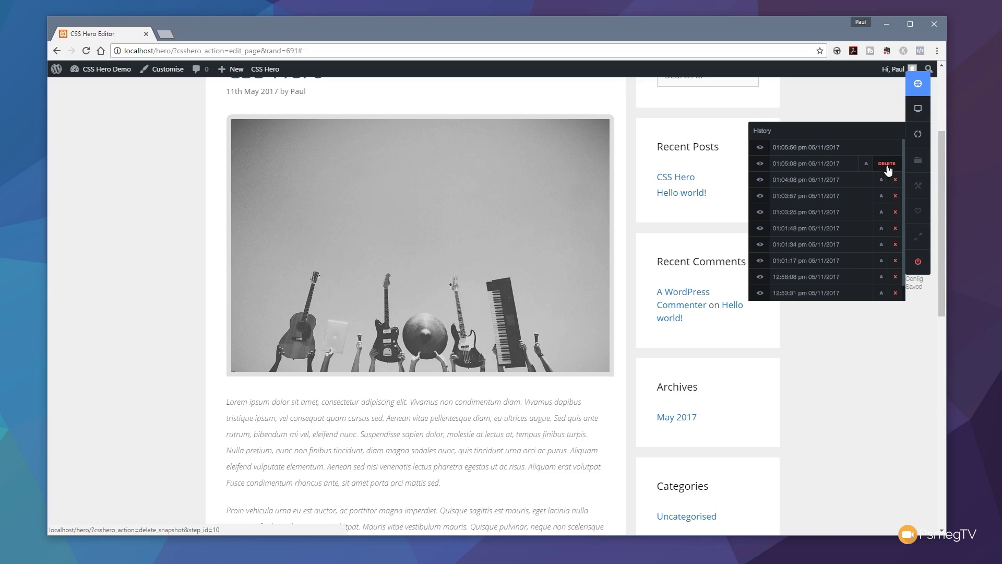
{"action": "left_click", "coordinate": [872, 167]}
{"action": "left_click", "coordinate": [919, 135]}
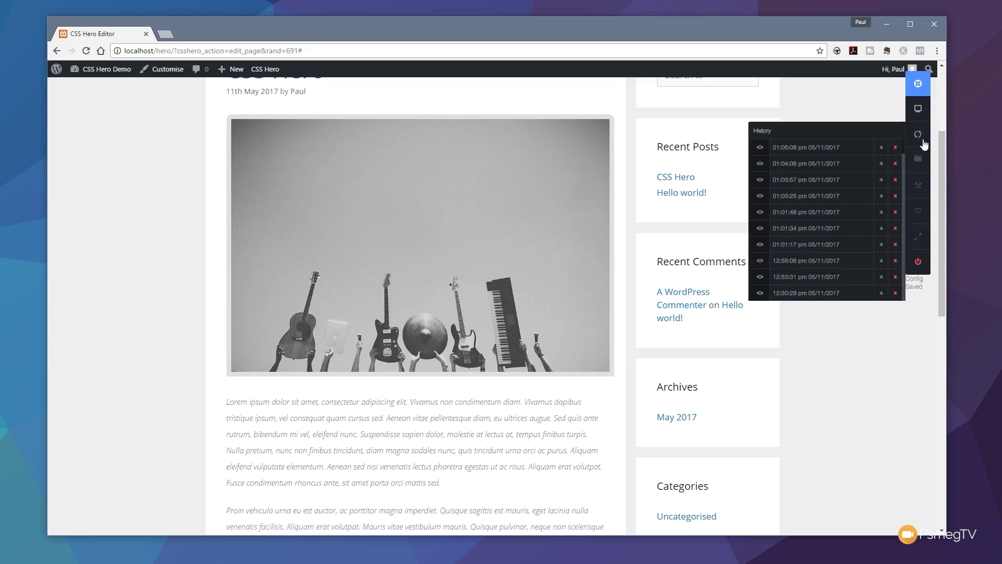
{"action": "scroll", "coordinate": [857, 251], "scroll_direction": "down", "scroll_amount": 1}
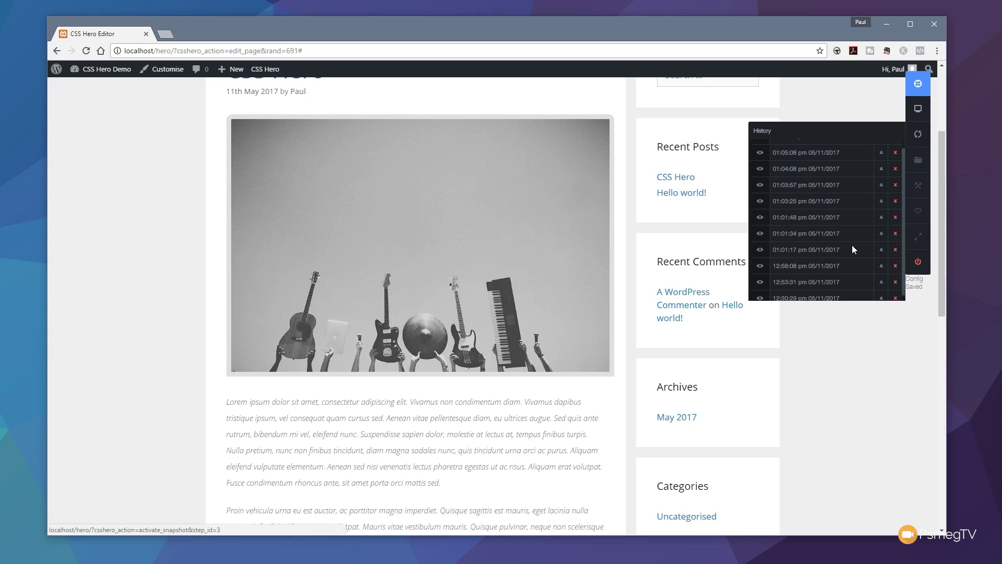
Step: Activate the 12:30:29 snapshot in History and reopen the CSS Hero editor
{"action": "left_click", "coordinate": [876, 293]}
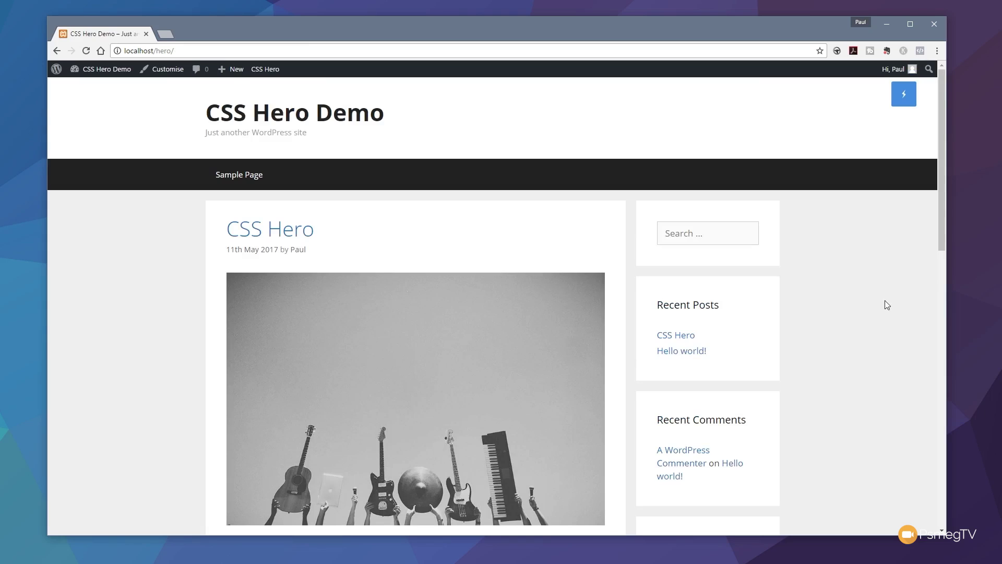
{"action": "scroll", "coordinate": [886, 311], "scroll_direction": "down", "scroll_amount": 5}
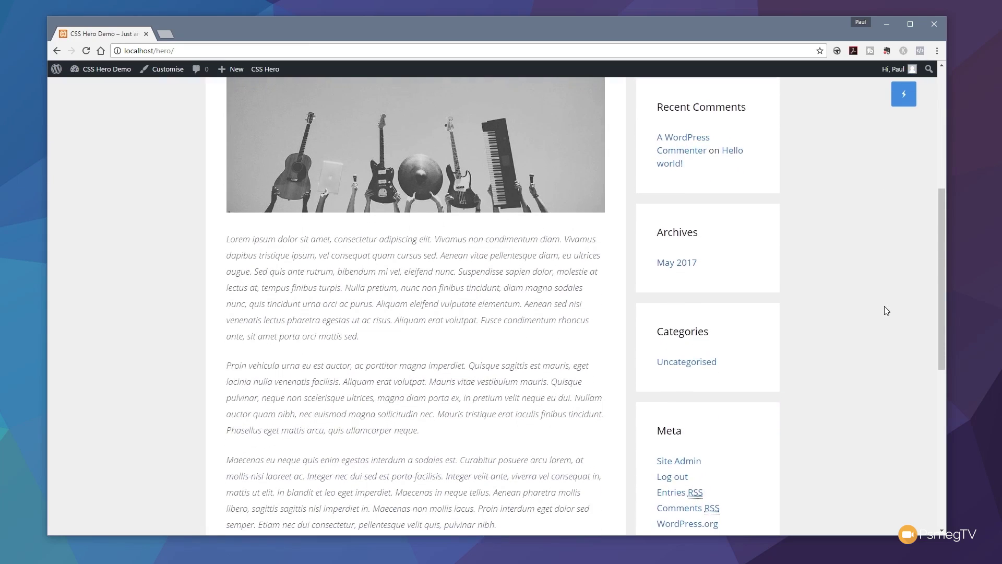
{"action": "scroll", "coordinate": [886, 312], "scroll_direction": "up", "scroll_amount": 3}
{"action": "scroll", "coordinate": [884, 306], "scroll_direction": "up", "scroll_amount": 2}
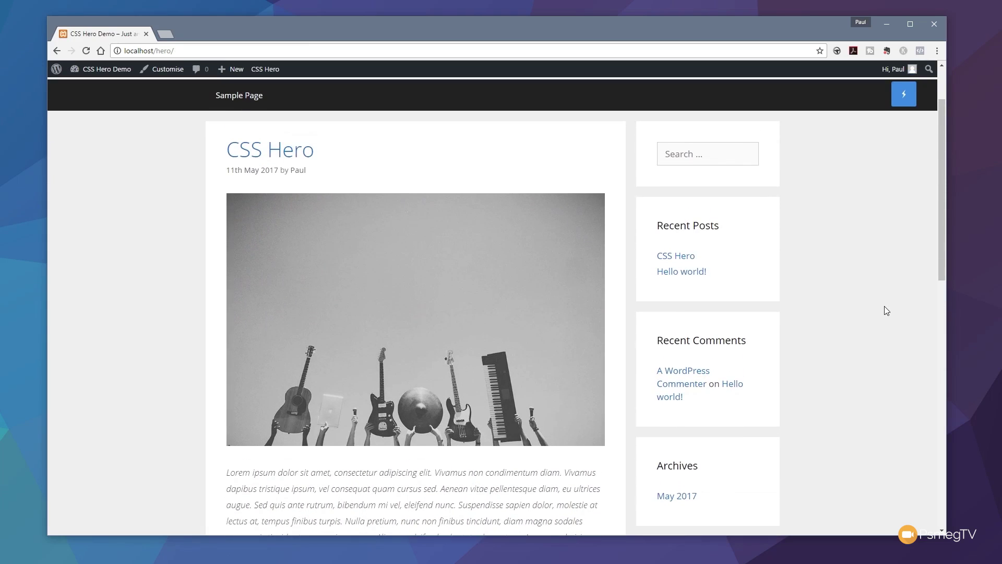
{"action": "left_click", "coordinate": [892, 95]}
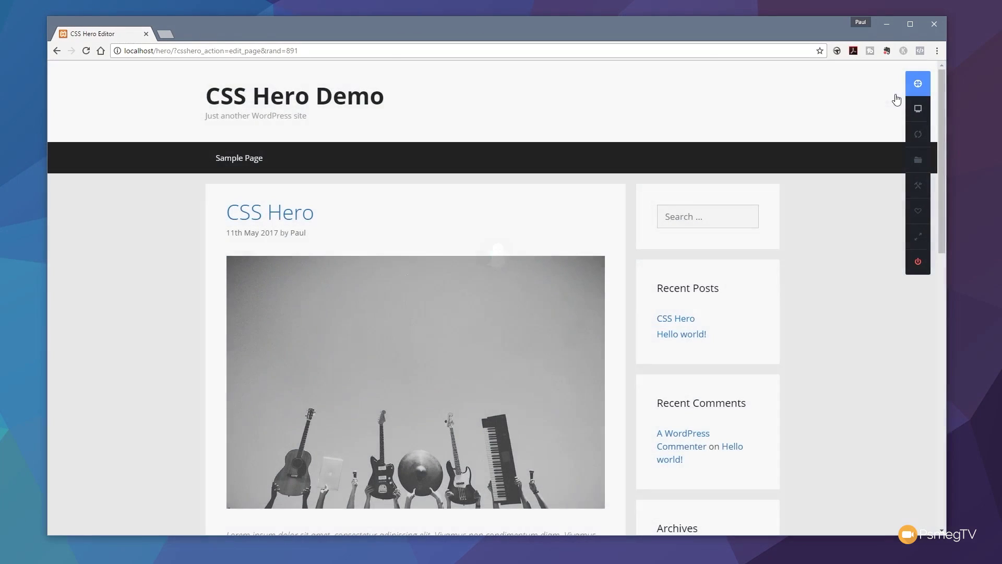
Step: Activate the second History snapshot, saved at 01:05:08
{"action": "mouse_move", "coordinate": [919, 132]}
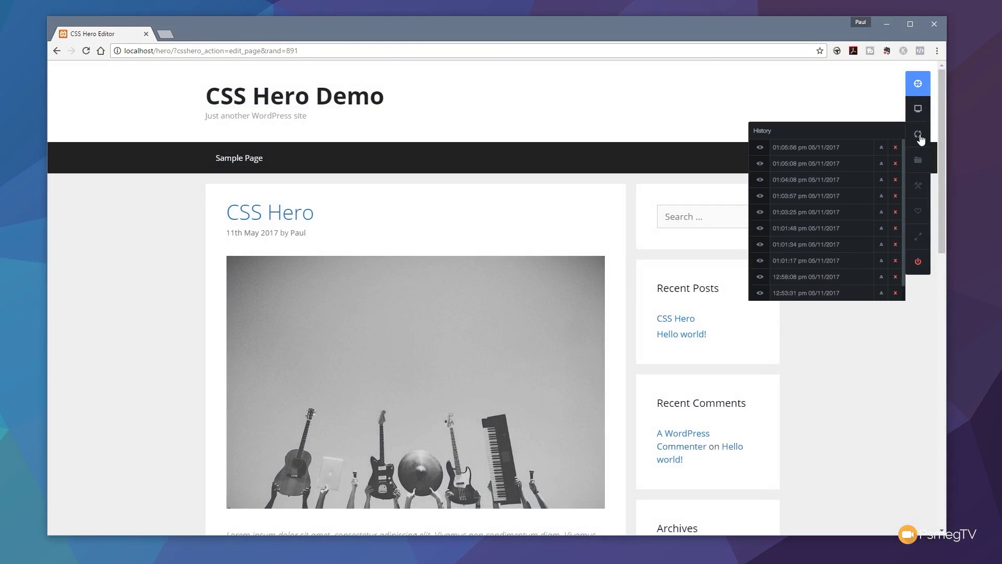
{"action": "left_click", "coordinate": [880, 164]}
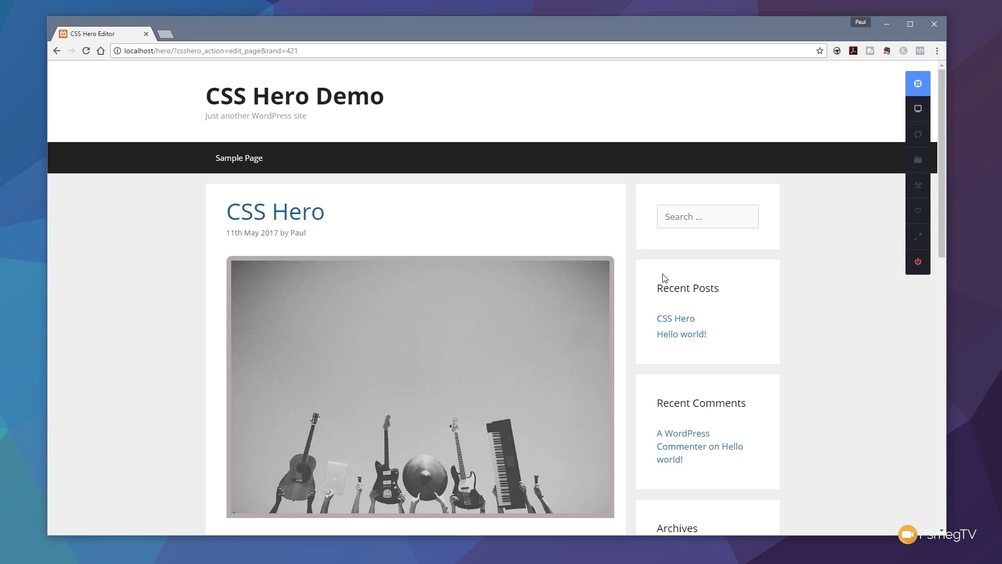
Step: Pick the Recent Posts widget and target all Right Sidebar Widgets for editing
{"action": "left_click", "coordinate": [920, 80]}
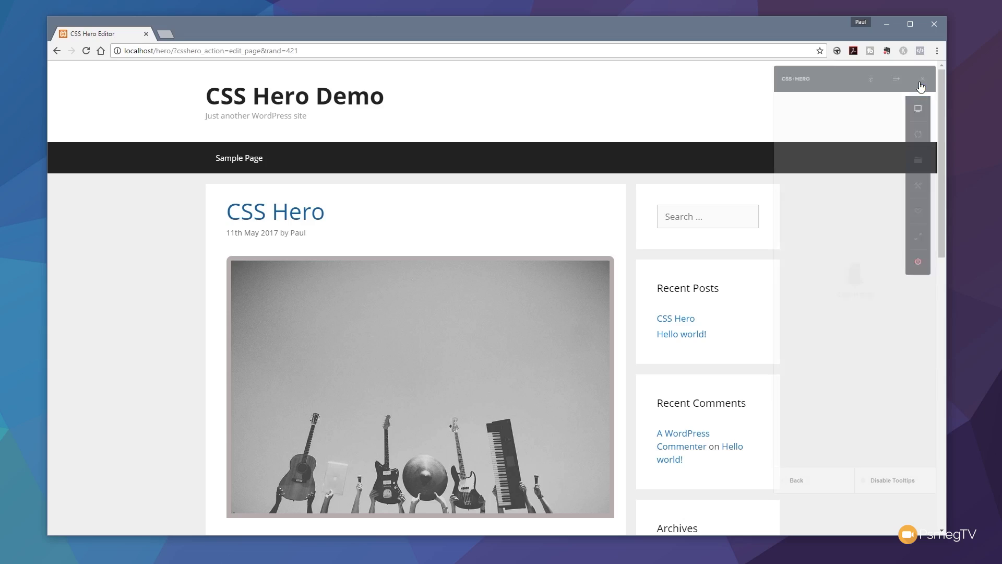
{"action": "left_click", "coordinate": [698, 267]}
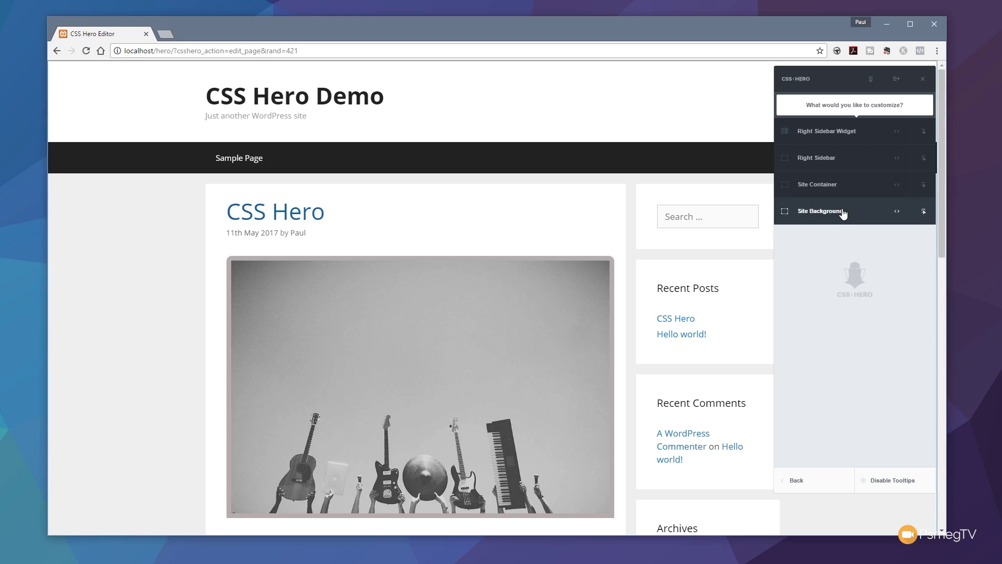
{"action": "left_click", "coordinate": [829, 132]}
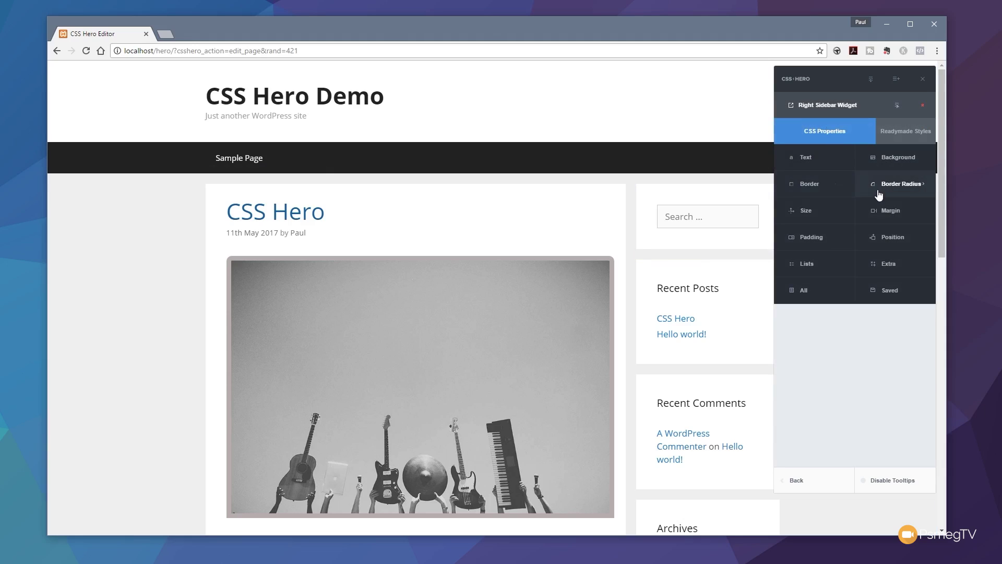
Step: Set the sidebar widgets' background colour to grey #9f9d9d
{"action": "left_click", "coordinate": [890, 165]}
{"action": "left_click", "coordinate": [892, 156]}
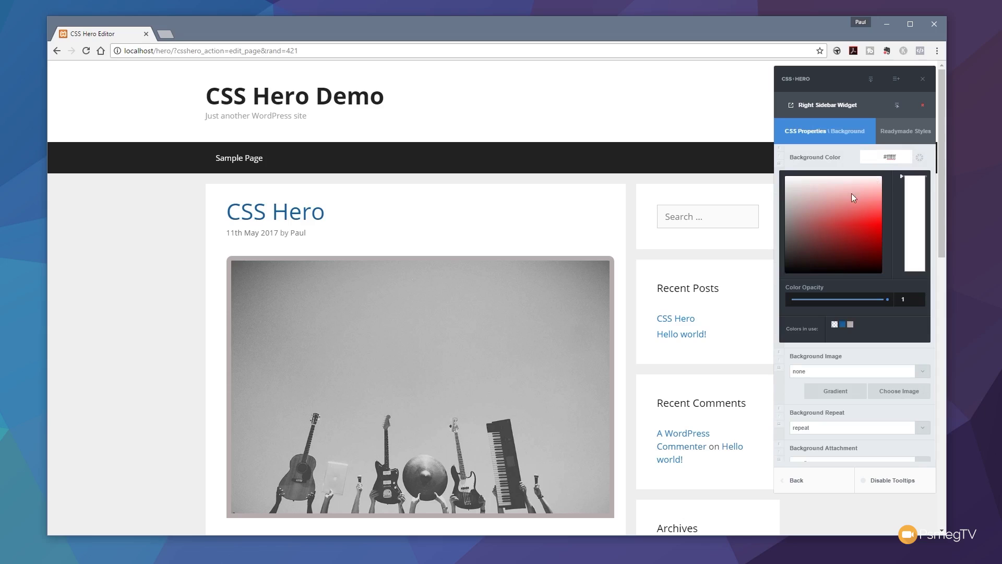
{"action": "left_click_drag", "start_coordinate": [794, 185], "coordinate": [786, 213]}
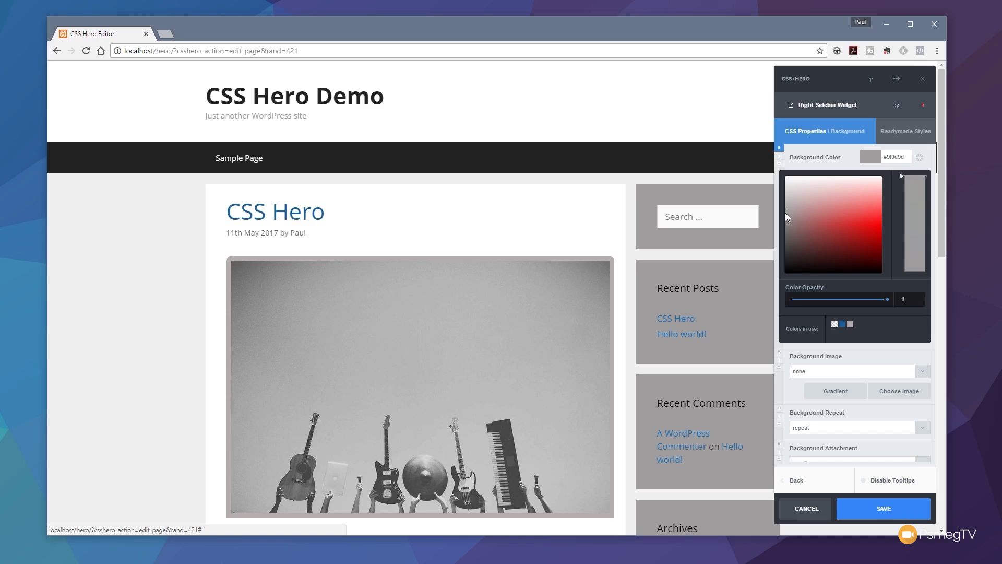
{"action": "left_click", "coordinate": [894, 157]}
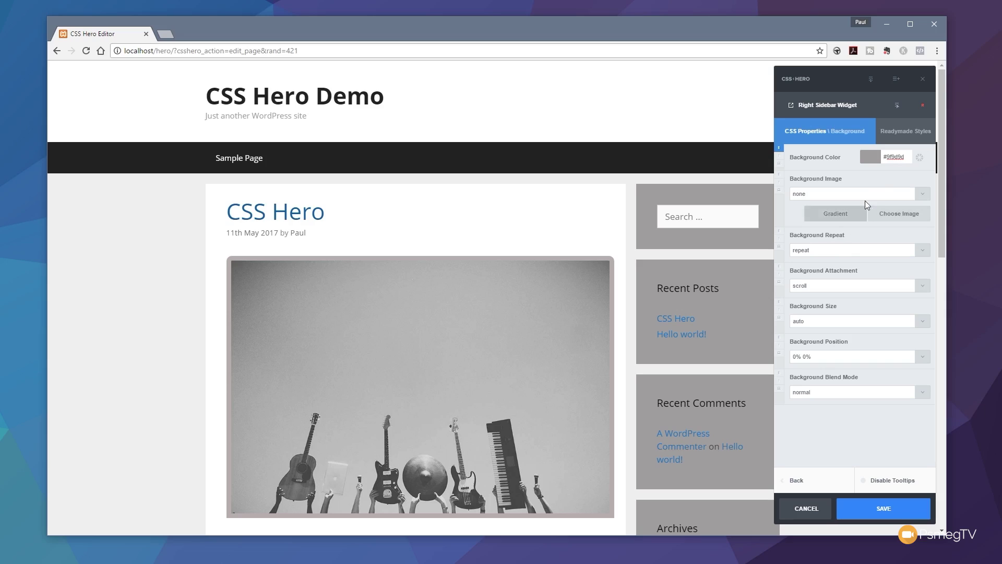
{"action": "left_click", "coordinate": [787, 135]}
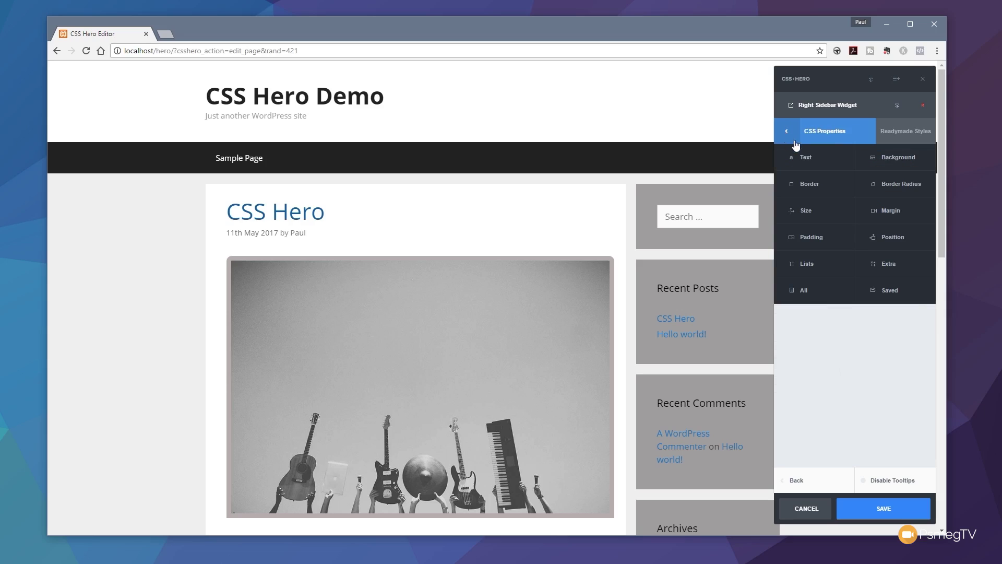
Step: Give the sidebar widgets a 2px solid #3a3a3a border and a 12px border radius
{"action": "left_click", "coordinate": [812, 187]}
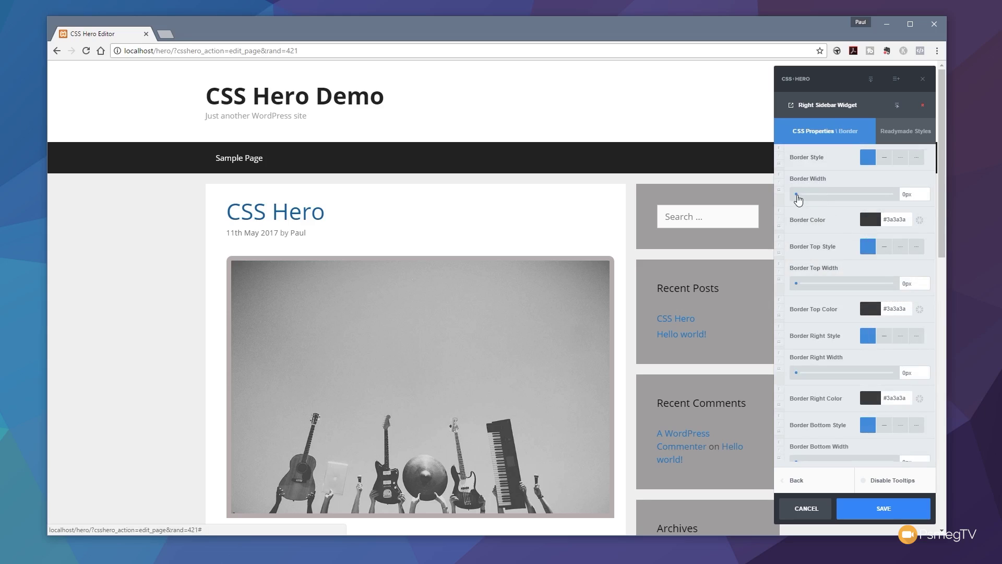
{"action": "left_click_drag", "start_coordinate": [797, 195], "coordinate": [801, 194]}
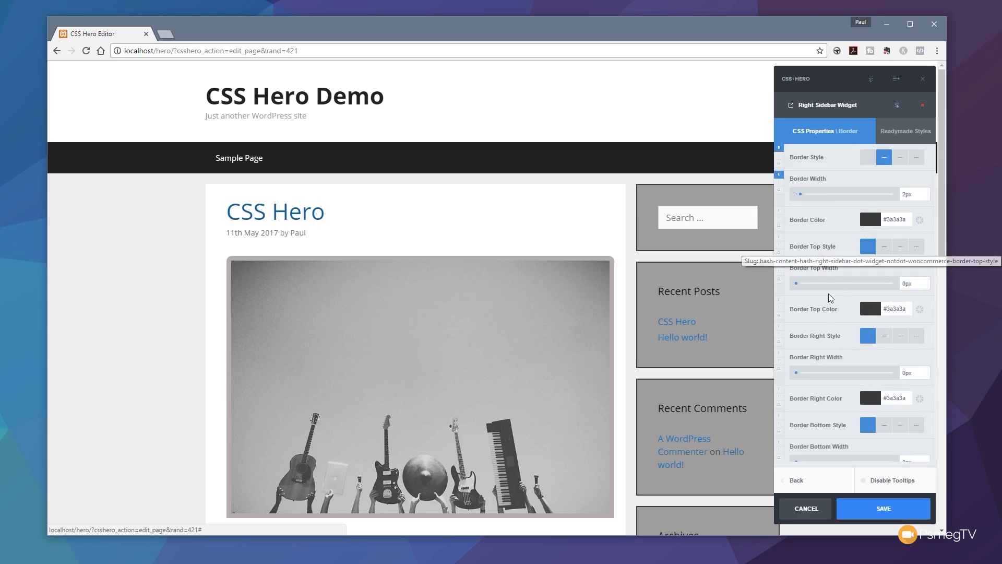
{"action": "left_click", "coordinate": [787, 131]}
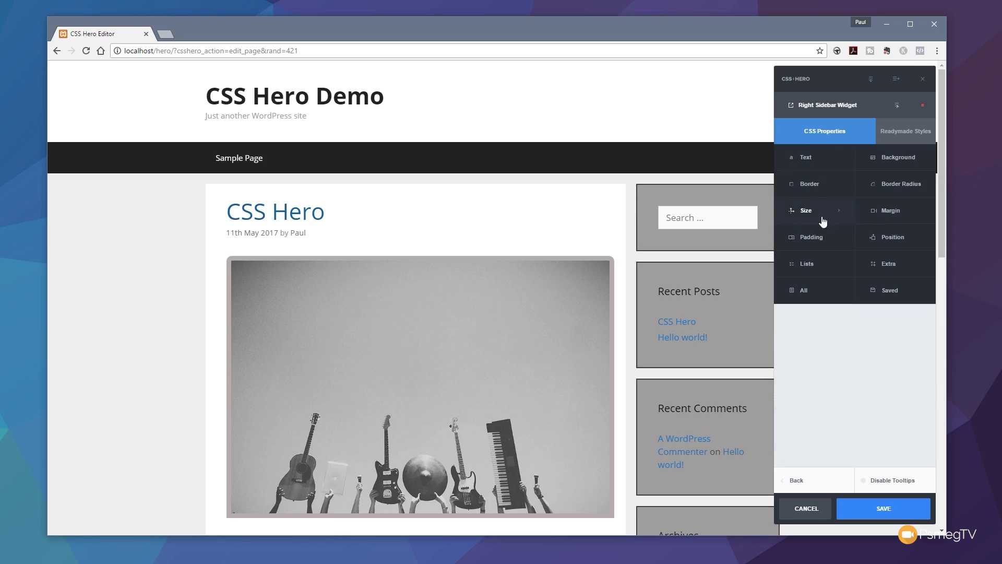
{"action": "left_click", "coordinate": [886, 190]}
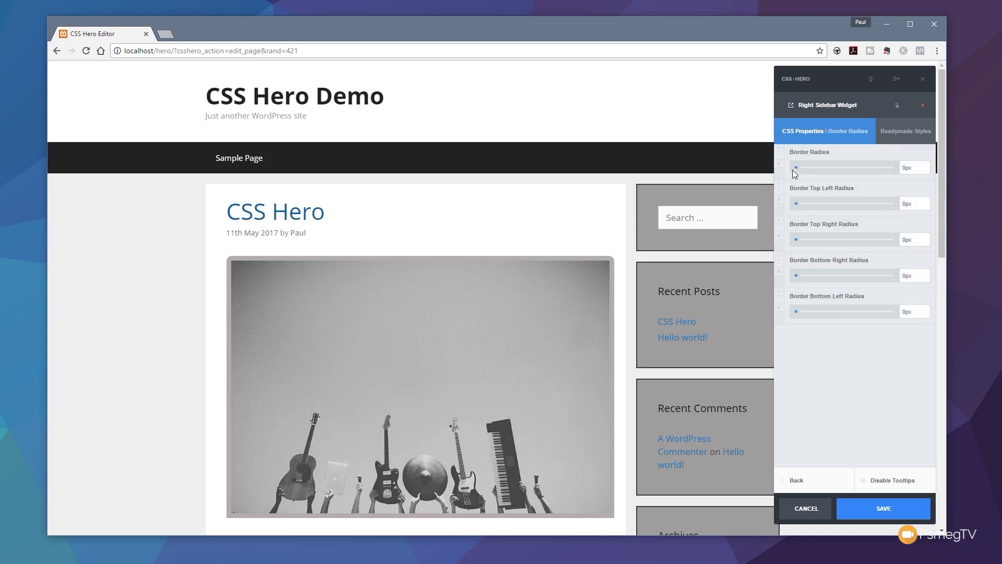
{"action": "left_click_drag", "start_coordinate": [796, 168], "coordinate": [821, 168]}
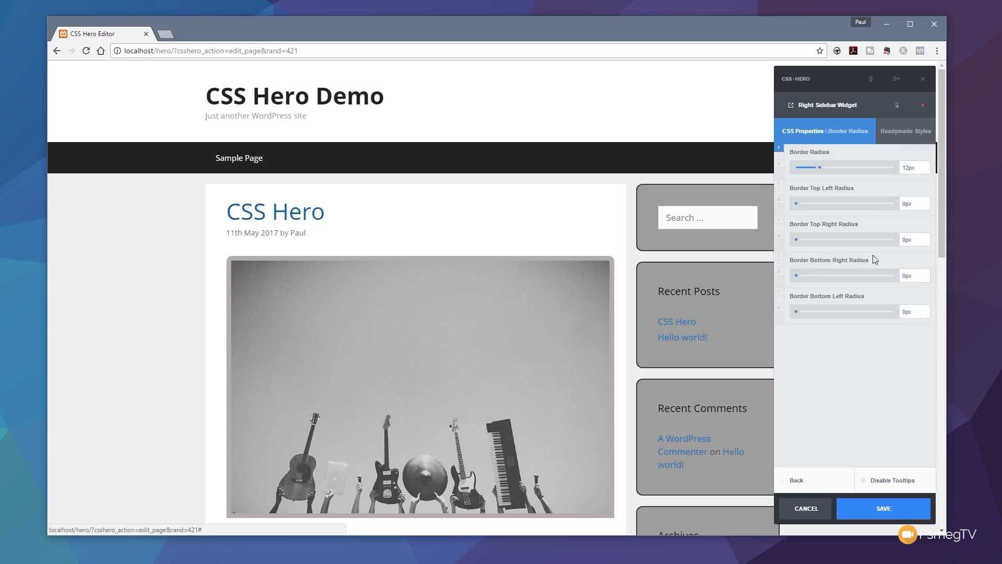